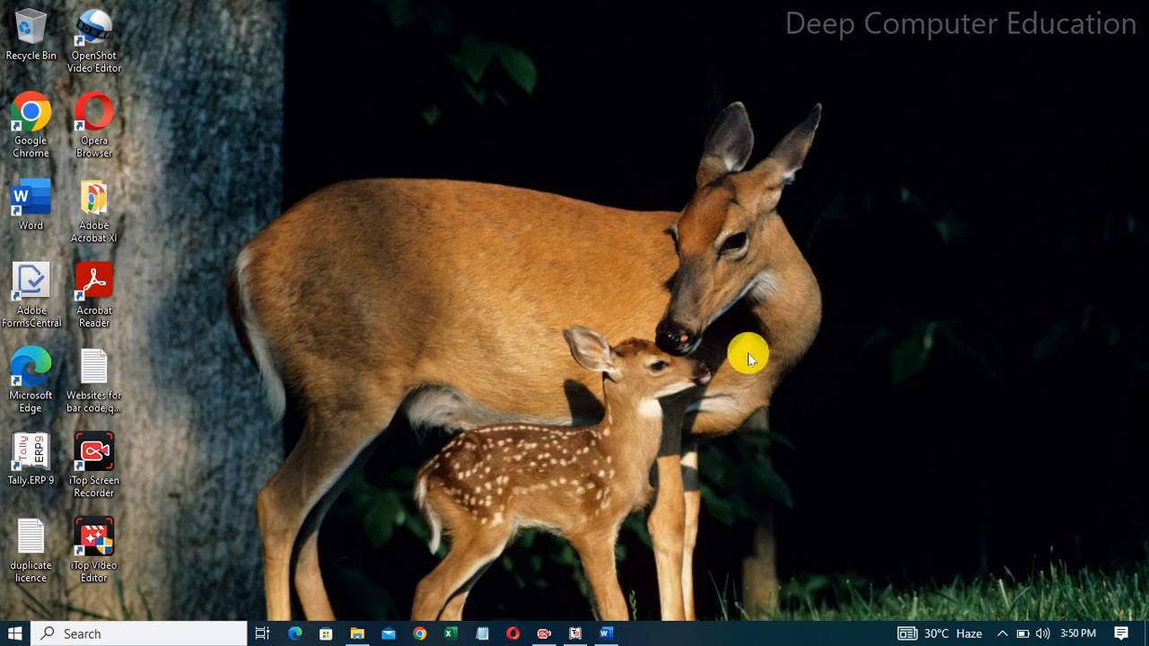
- Switch to the Pre-defined Cost Centre Allocation document in Word and read through the godown example and its instructions
left_click(607, 634)
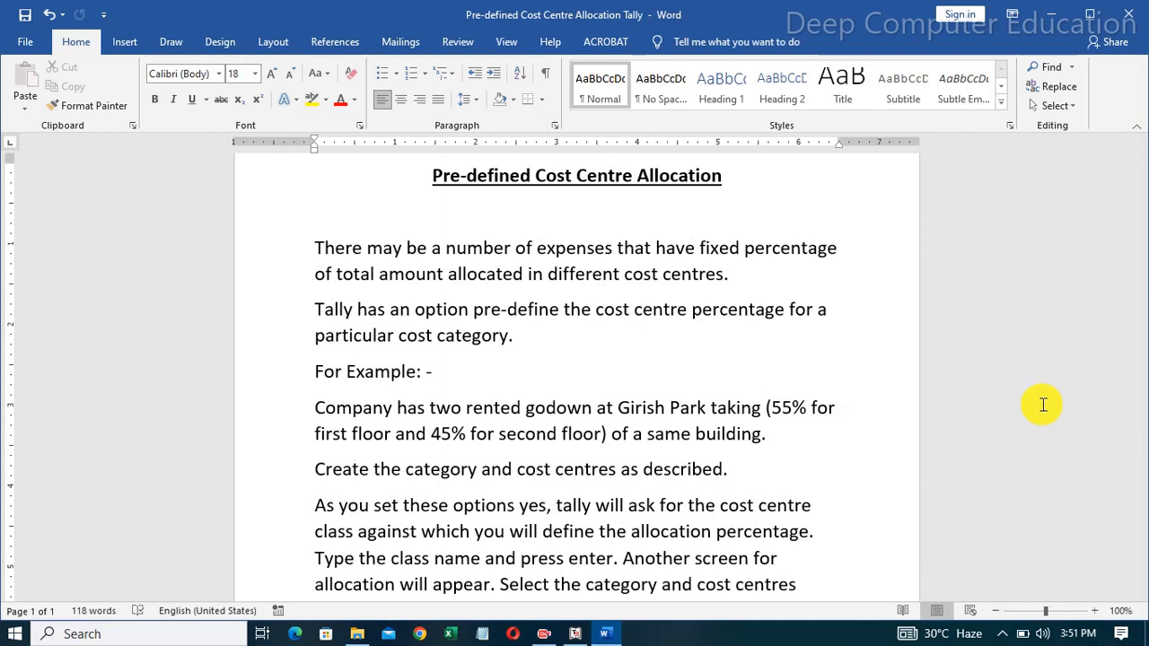
scroll(1141, 339, "down", 2)
scroll(1138, 340, "down", 3)
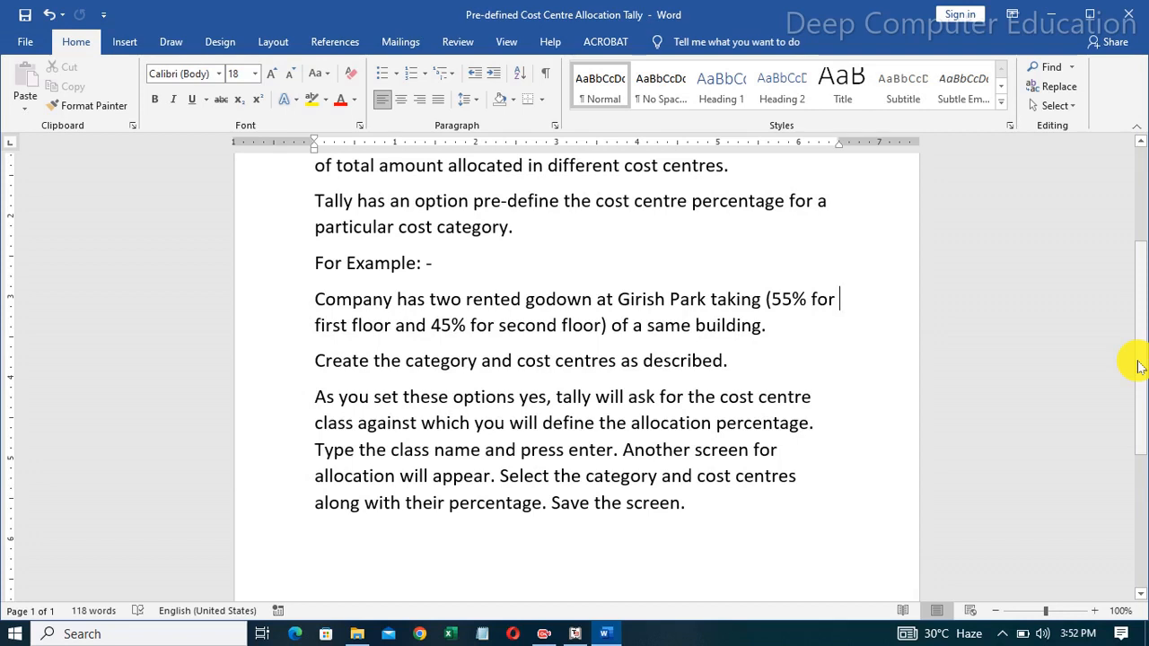
left_click_drag(1139, 364, 1137, 389)
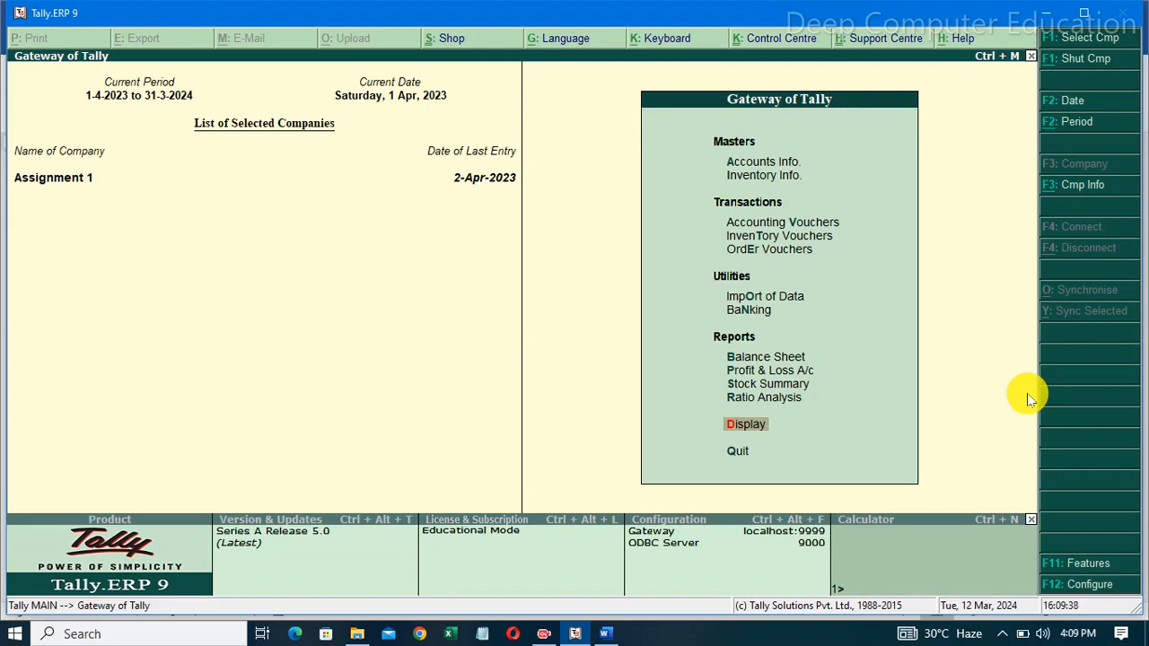
- In Assignment 1's Accounting Features in Tally, set Use pre-defined cost centre allocations in transactions to Yes
key("F11")
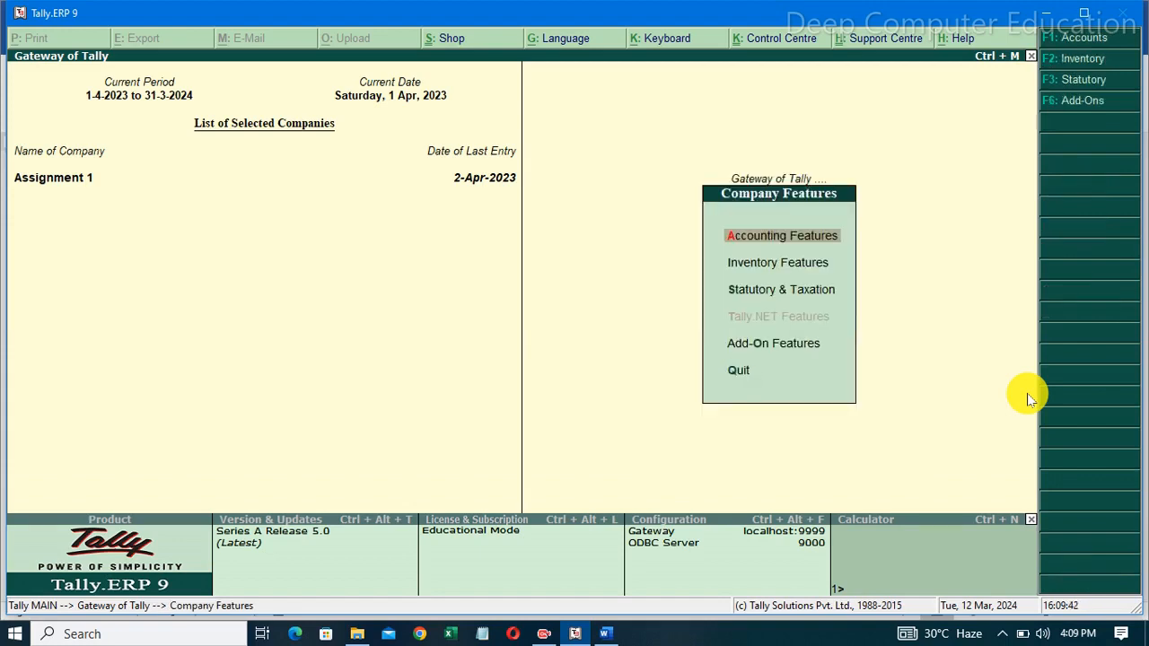
key("Return")
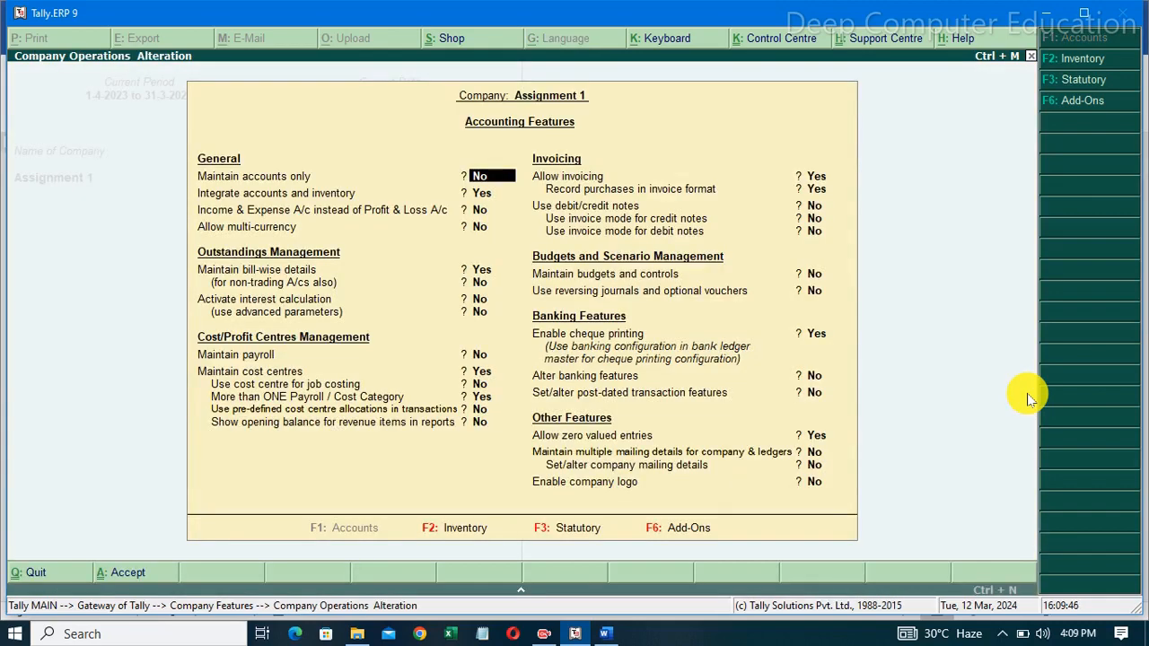
key("Return")
key("Return")
key("Return")
key("Return")
key("Return")
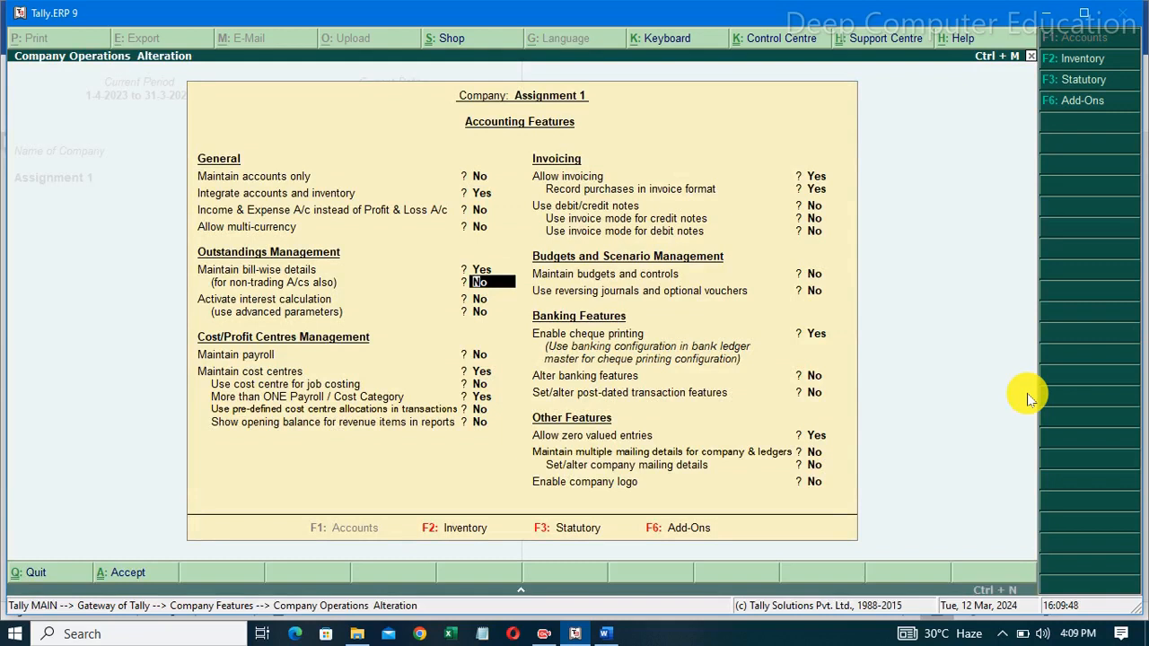
key("Return")
key("Return")
key("Return")
key("Return")
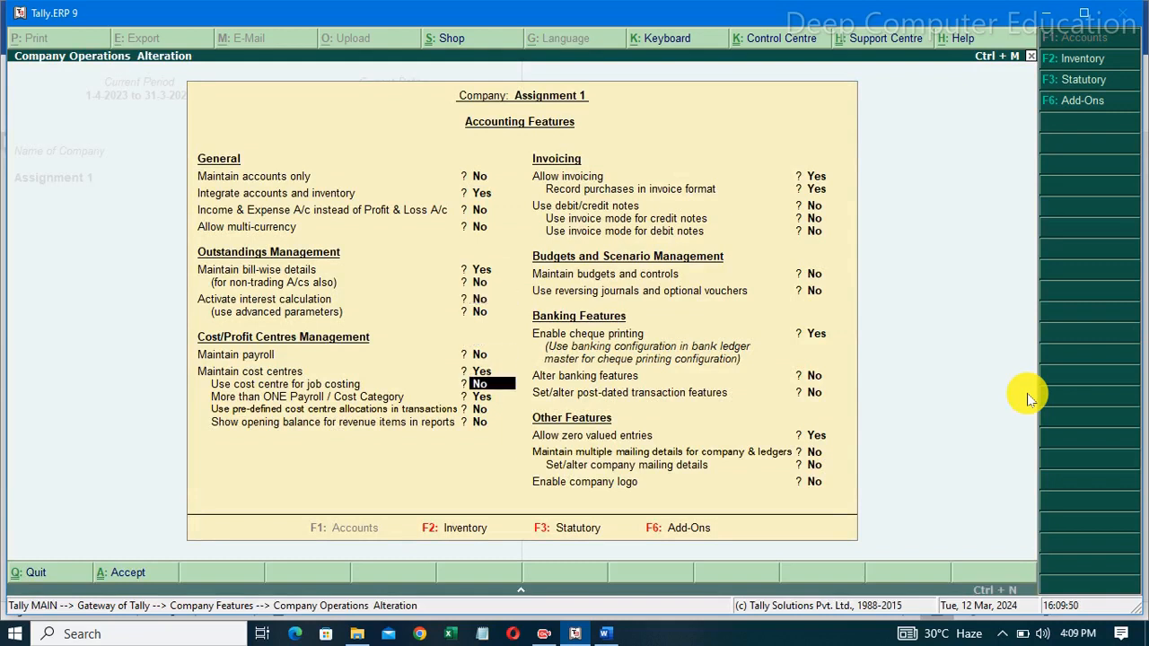
key("Return")
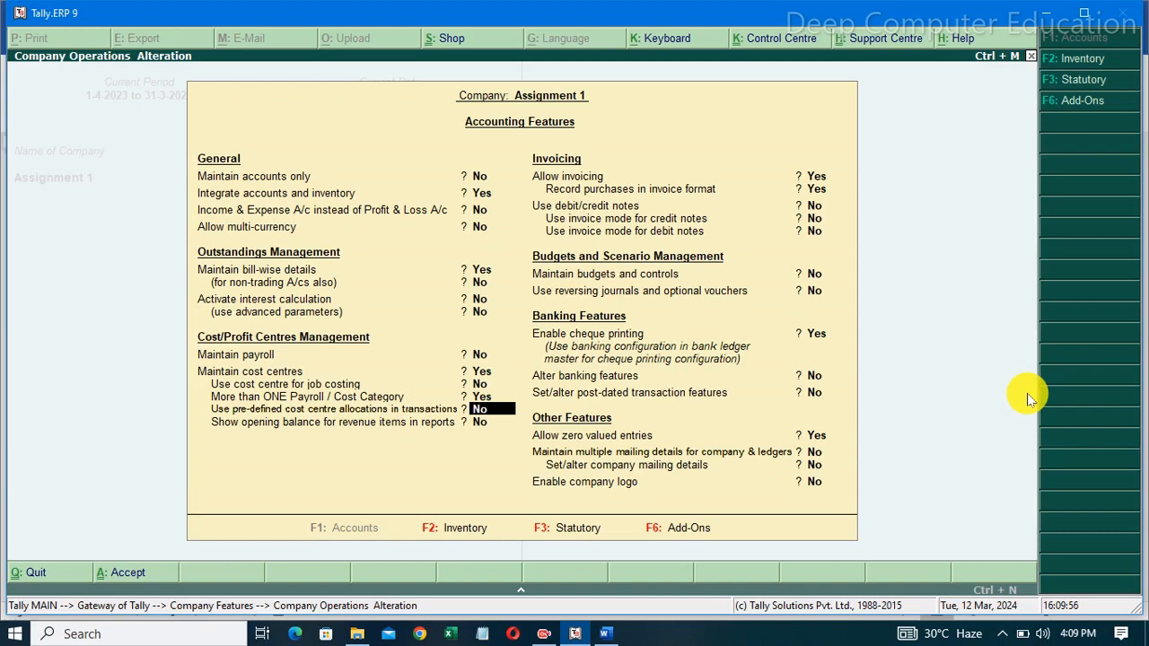
type("y")
key("Return")
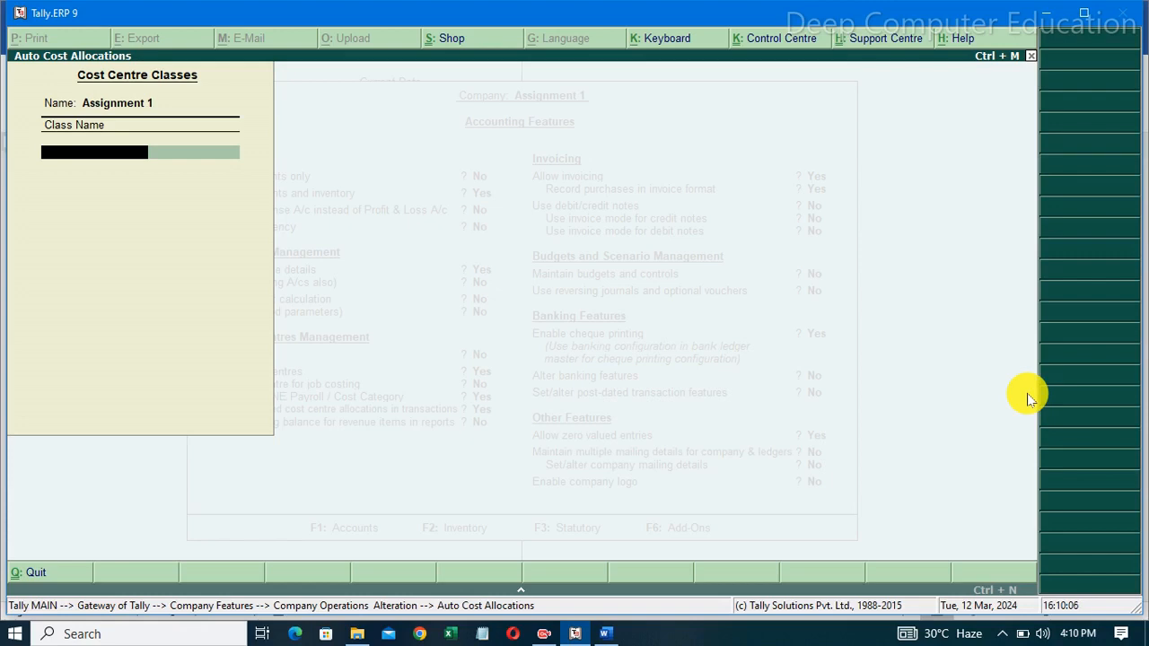
- Name the cost centre class Godown Rent and create a Godown Rent cost category for it, keeping the default allocation options
type("Godown Rent")
key("Return")
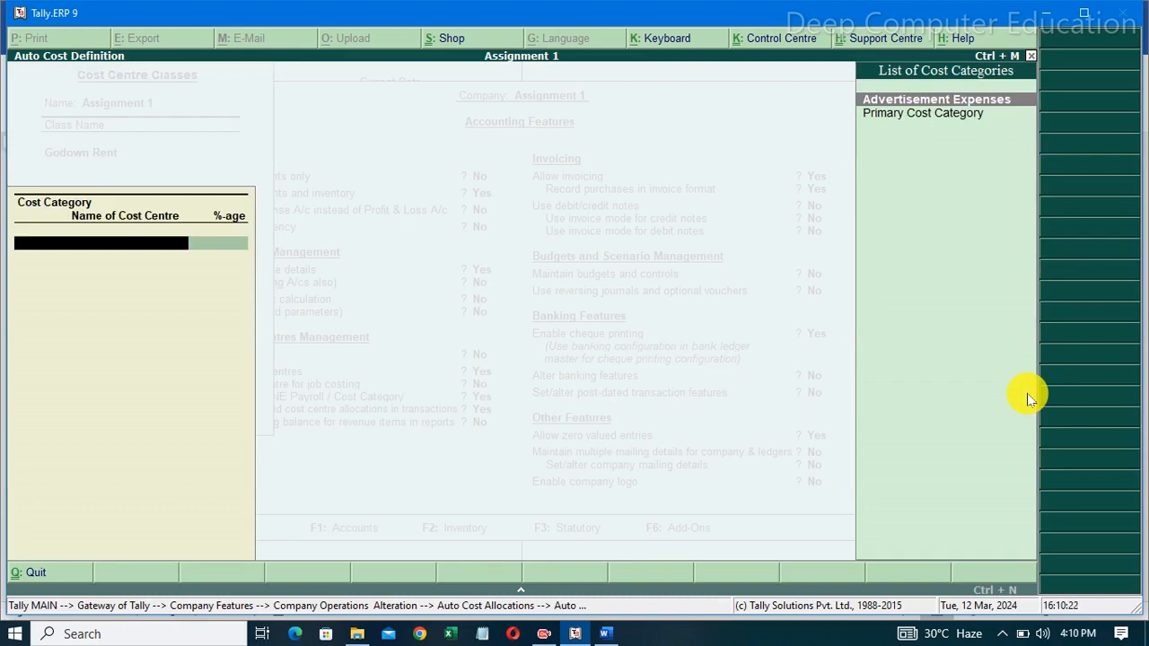
key("alt+c")
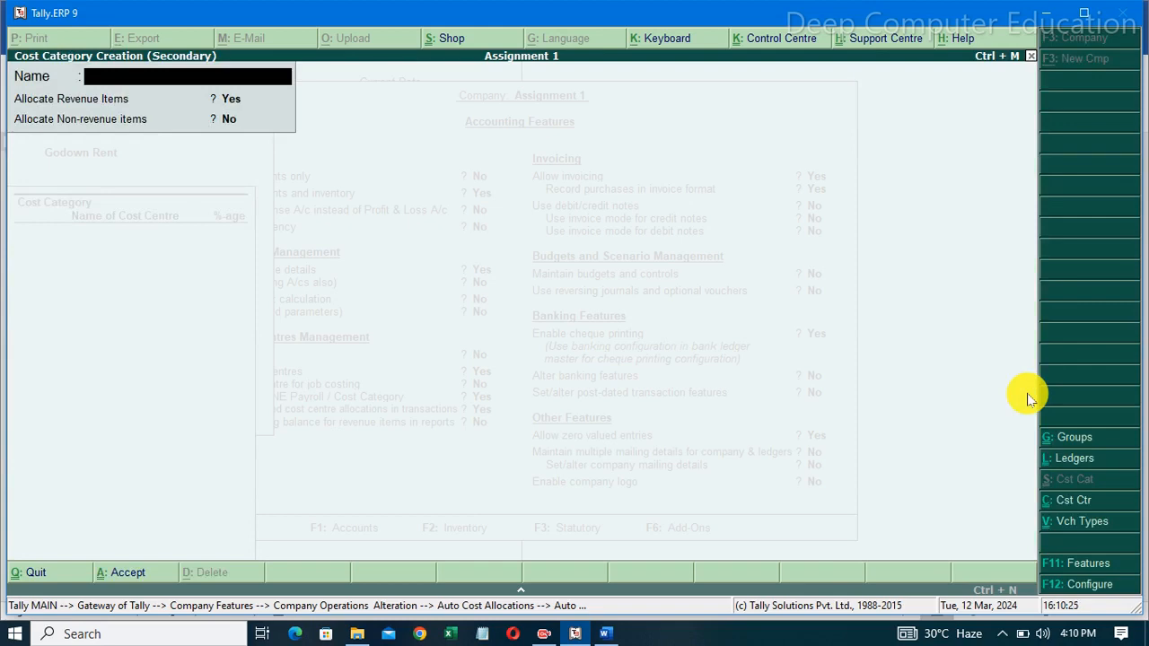
type("Godo")
type("wn Rent")
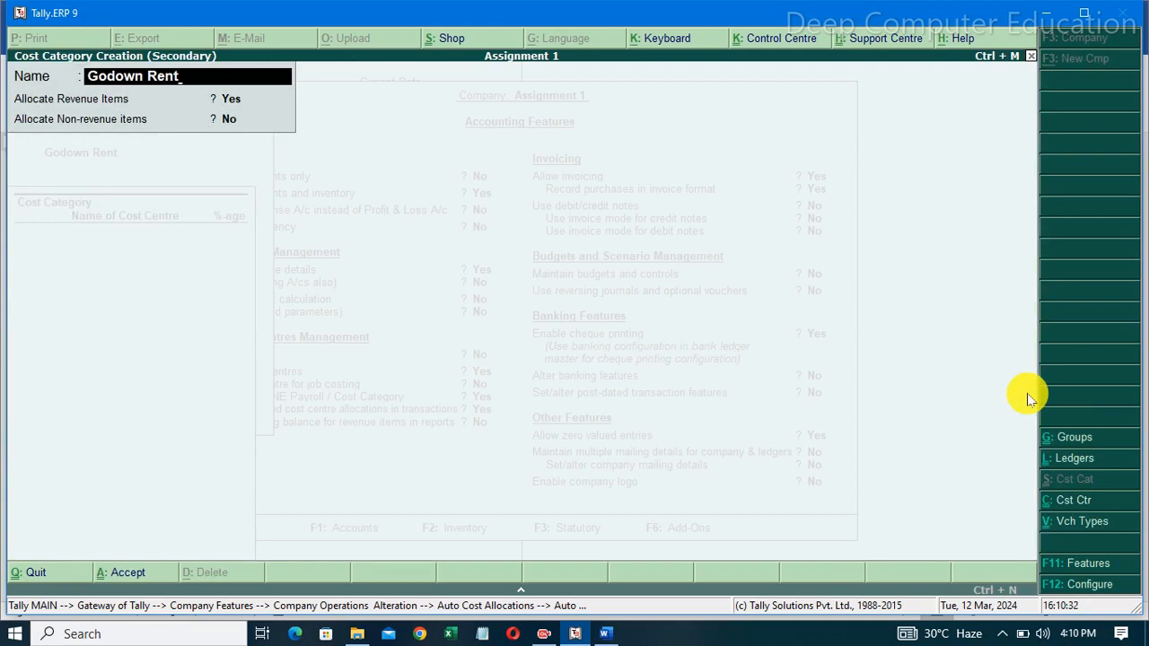
key("Return")
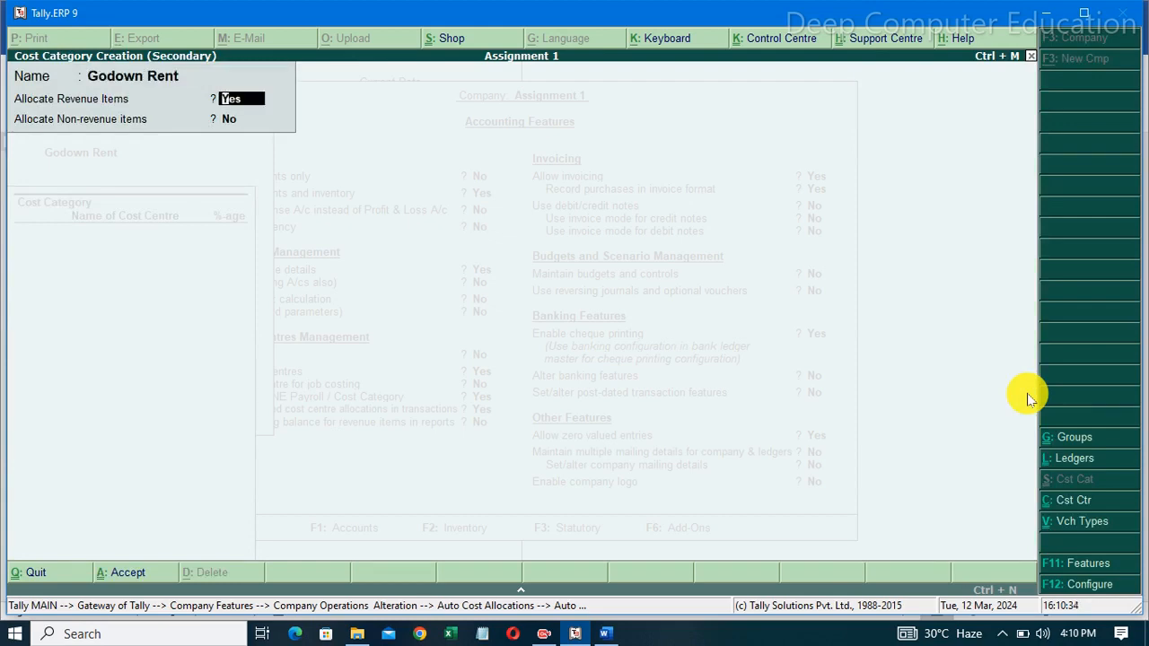
key("Return")
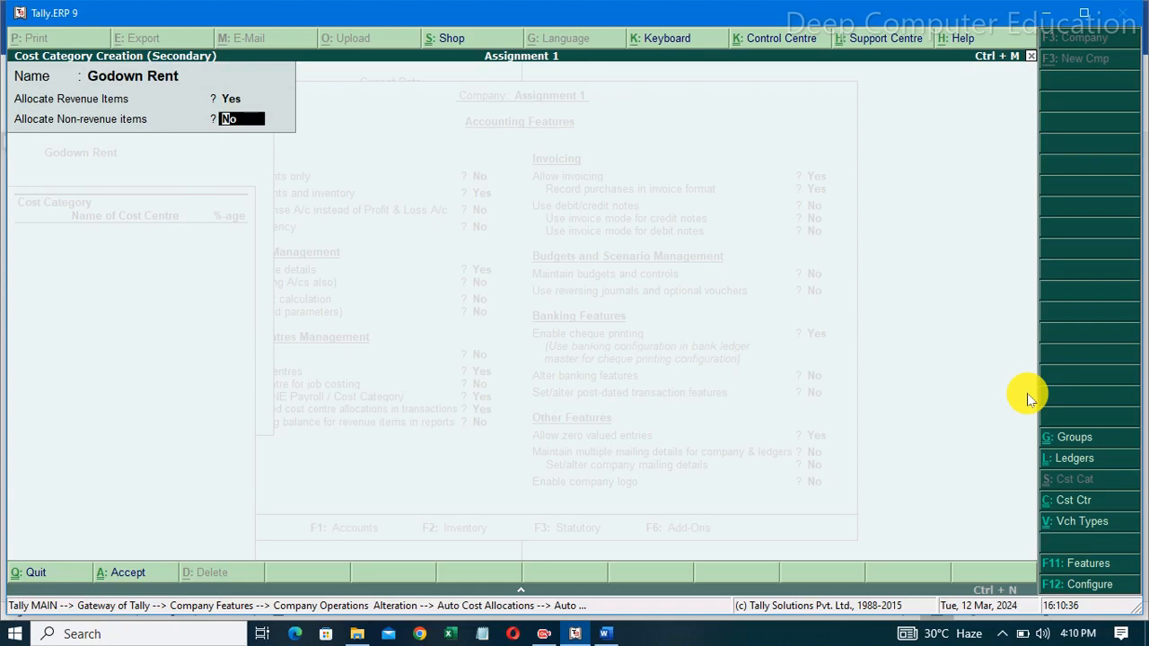
key("Return")
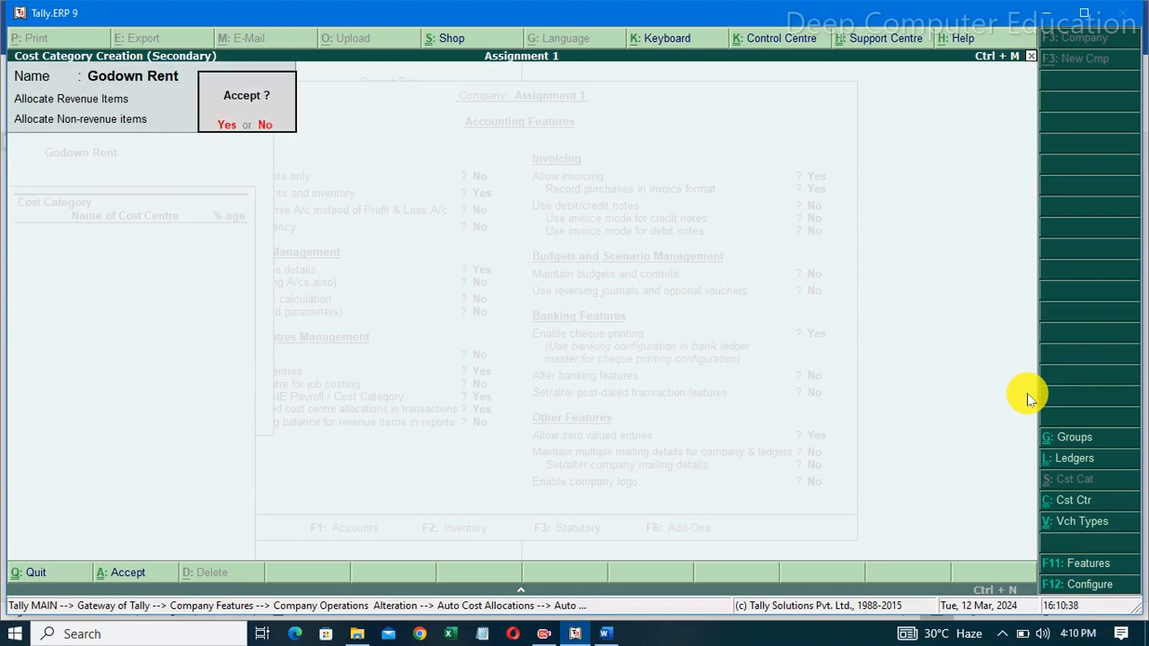
key("Return")
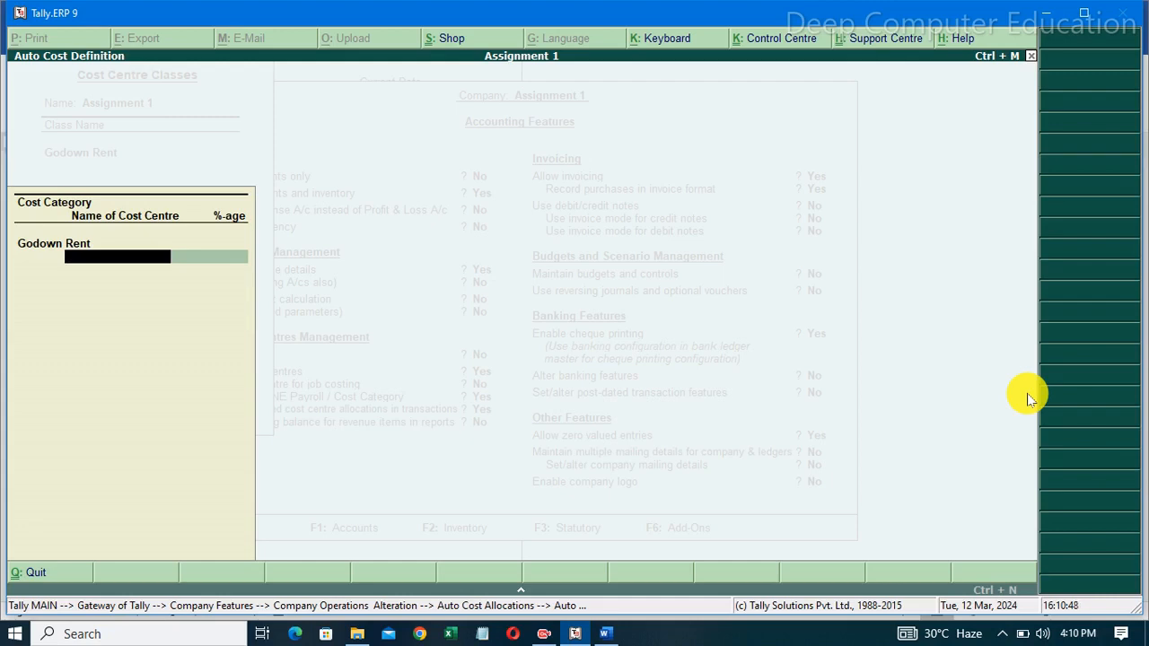
- Create the cost centre Girish Park- 1st Floor in the Godown Rent category under Primary, consulting the godown example in Word
key("alt+c")
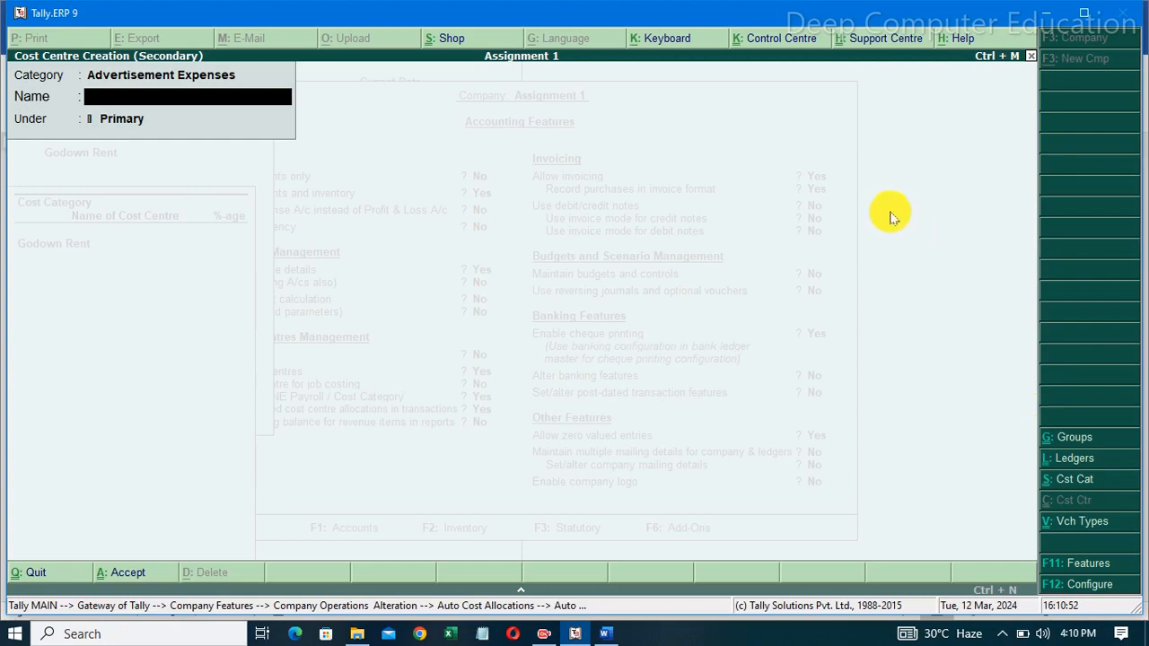
key("BackSpace")
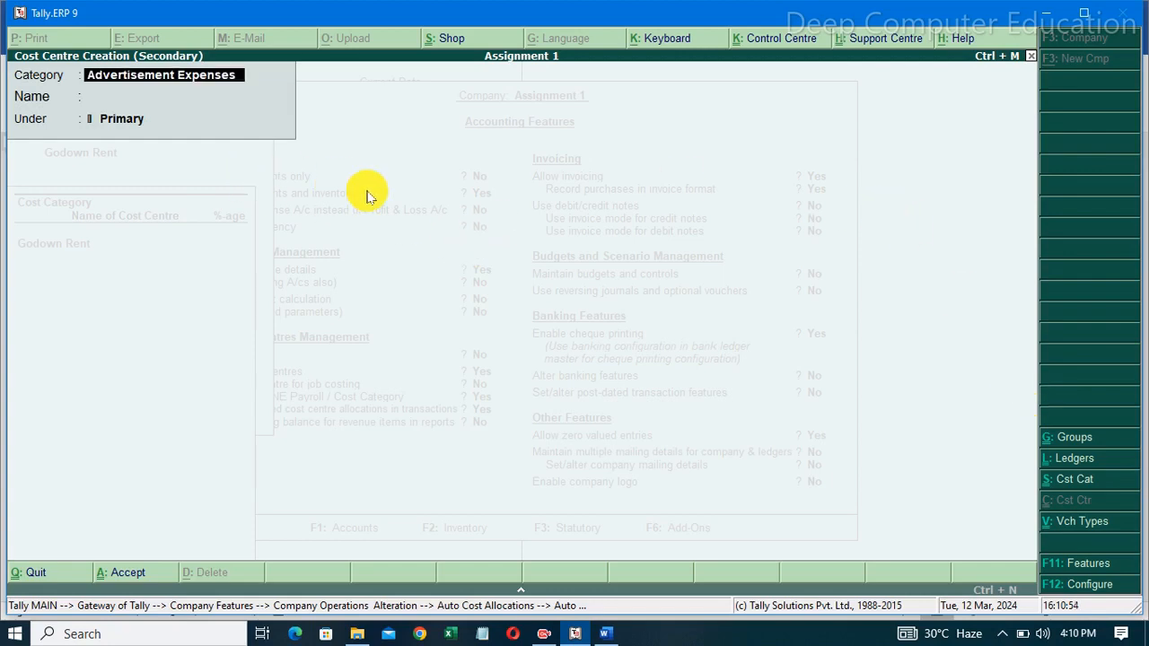
type("G")
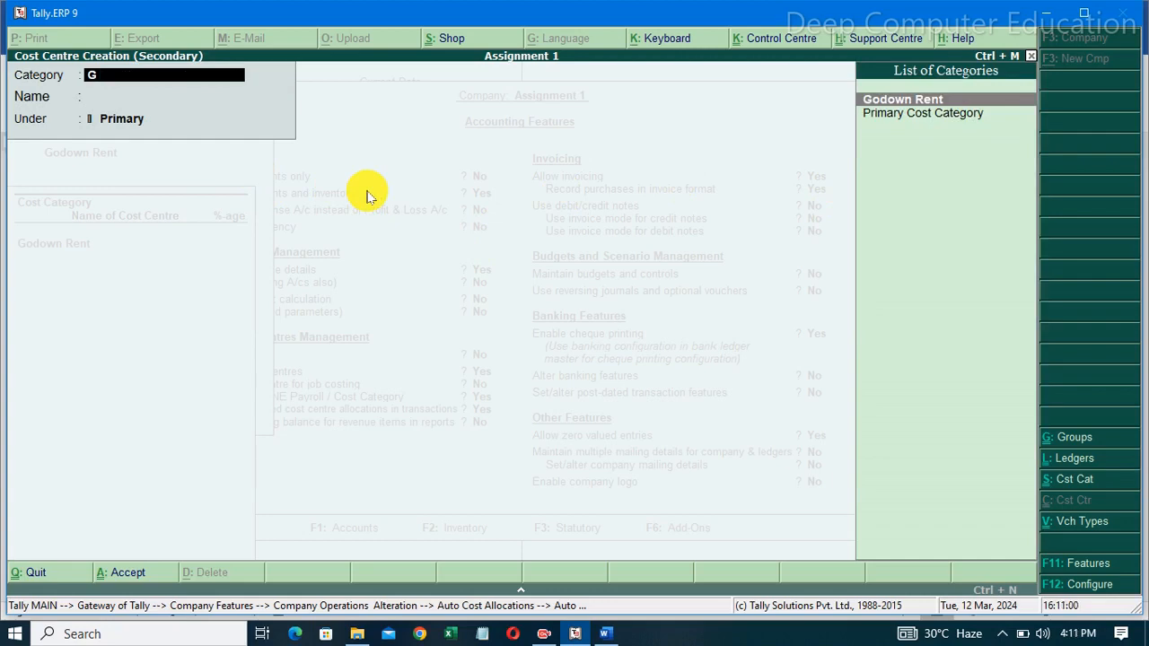
key("Return")
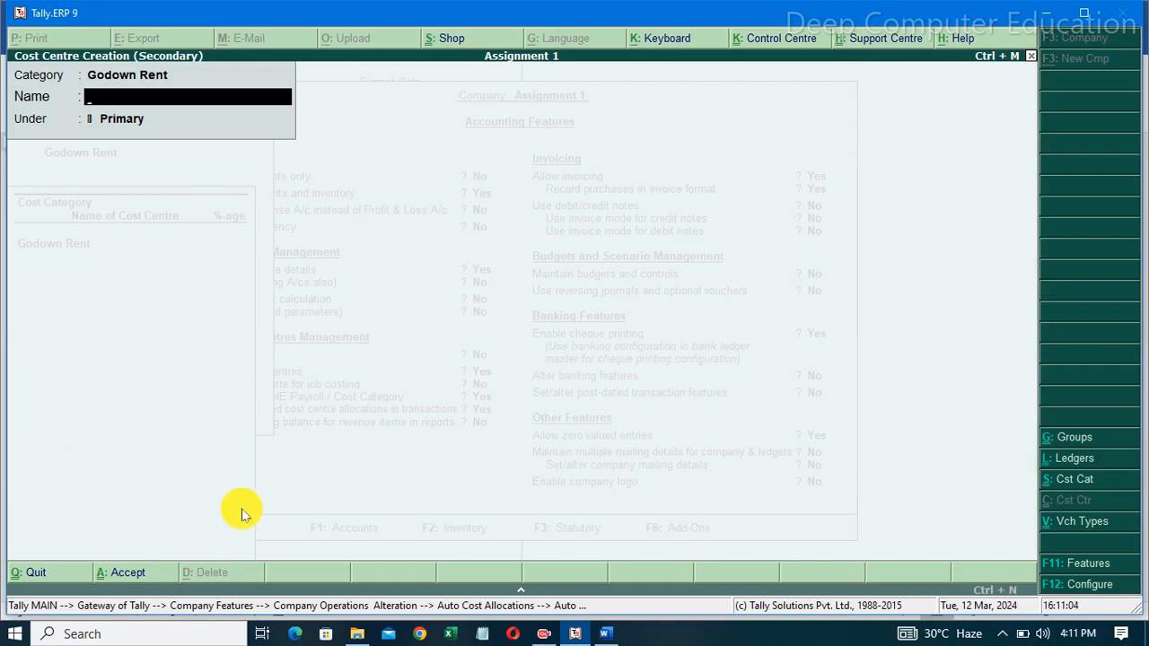
left_click(605, 632)
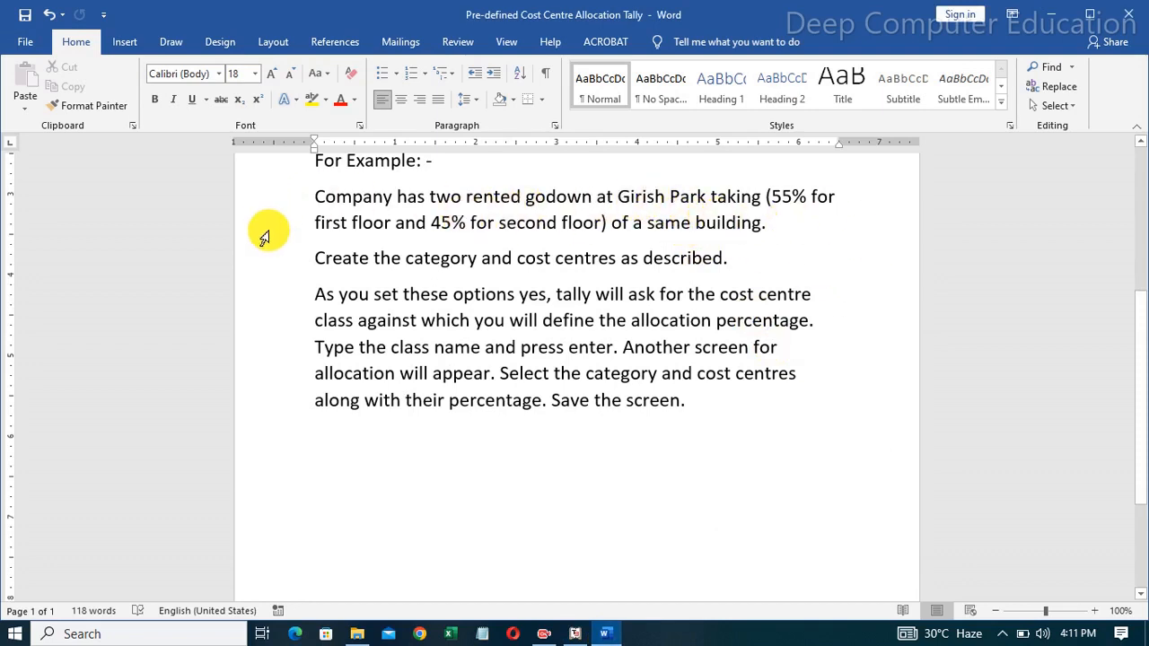
left_click(575, 634)
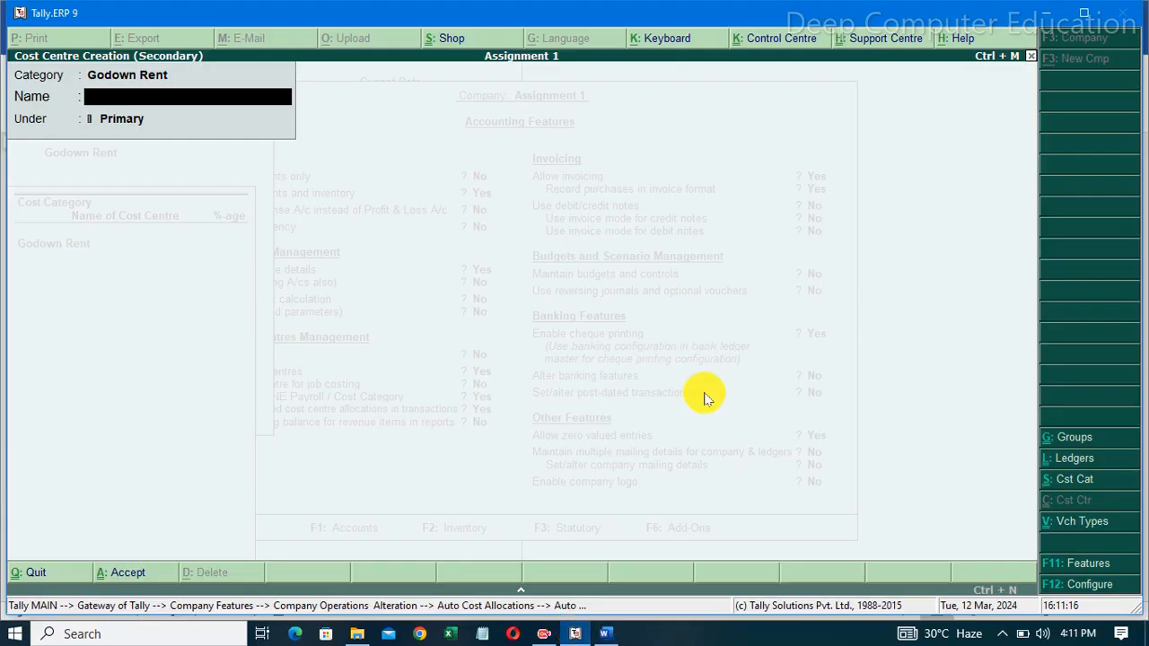
type("Girish Park- Is")
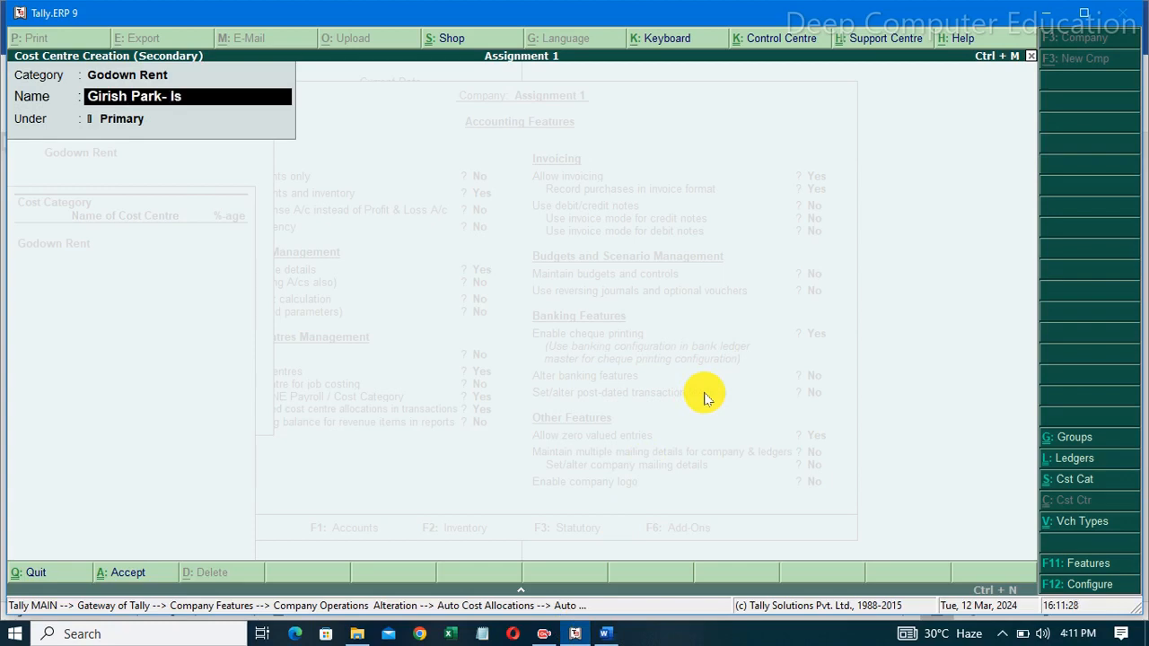
key("BackSpace")
key("BackSpace")
key("BackSpace")
type("1st Floo")
key("Return")
key("Return")
key("Return")
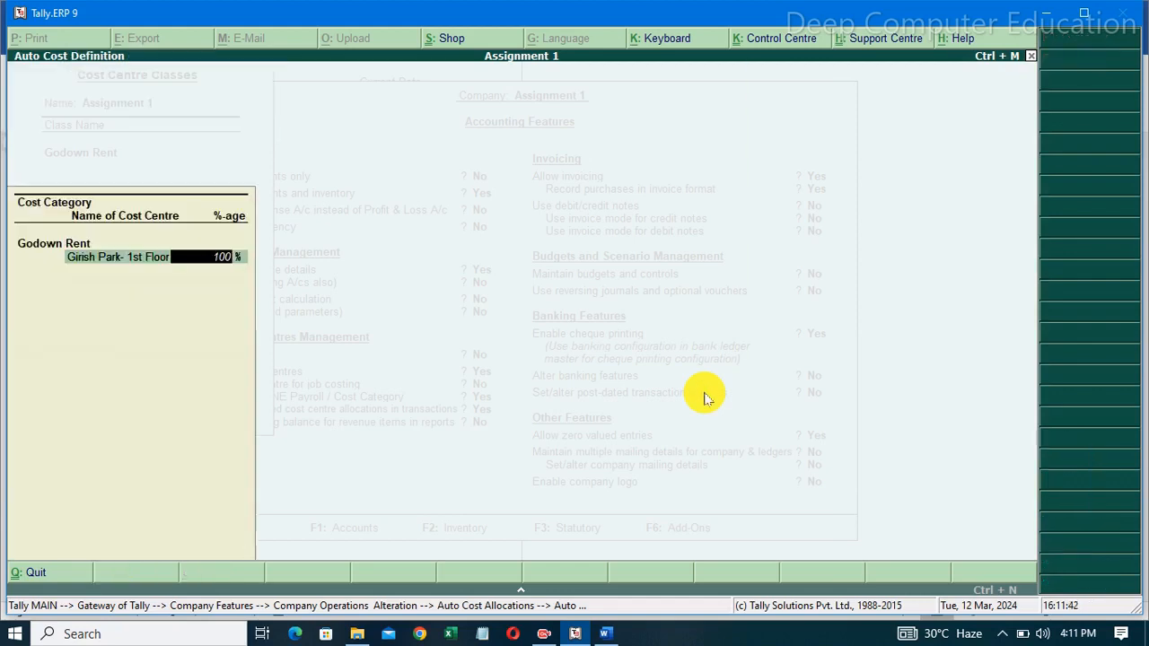
- Check the first-floor share in the Word notes and set the Girish Park- 1st Floor allocation to 55% in Tally
left_click(605, 634)
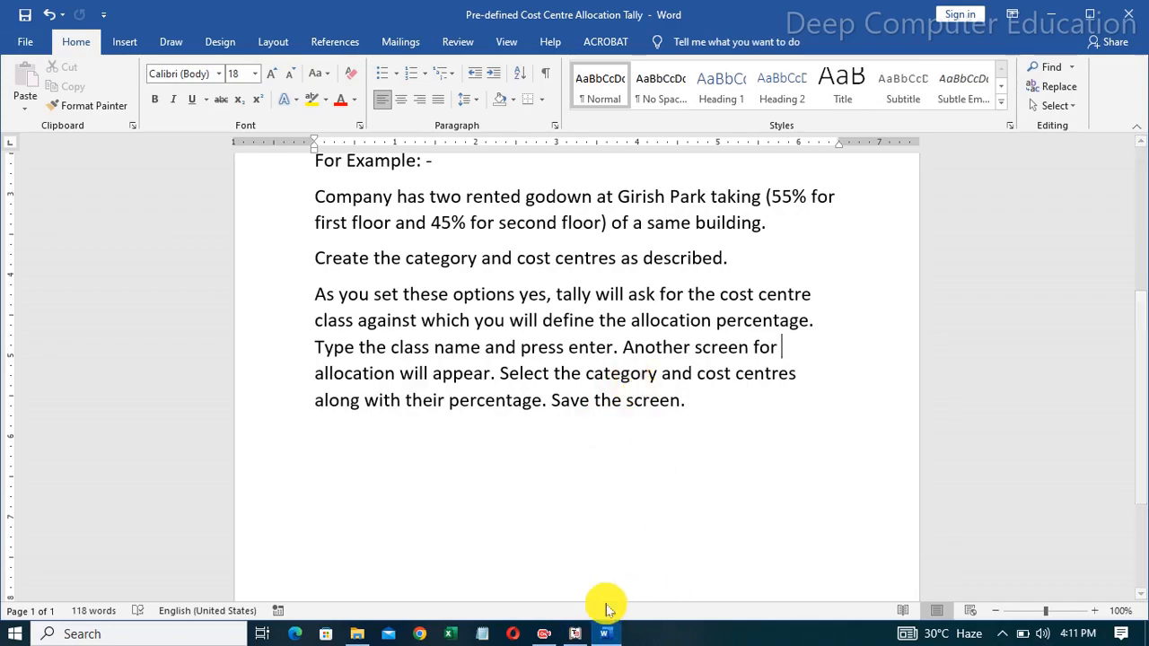
left_click(575, 634)
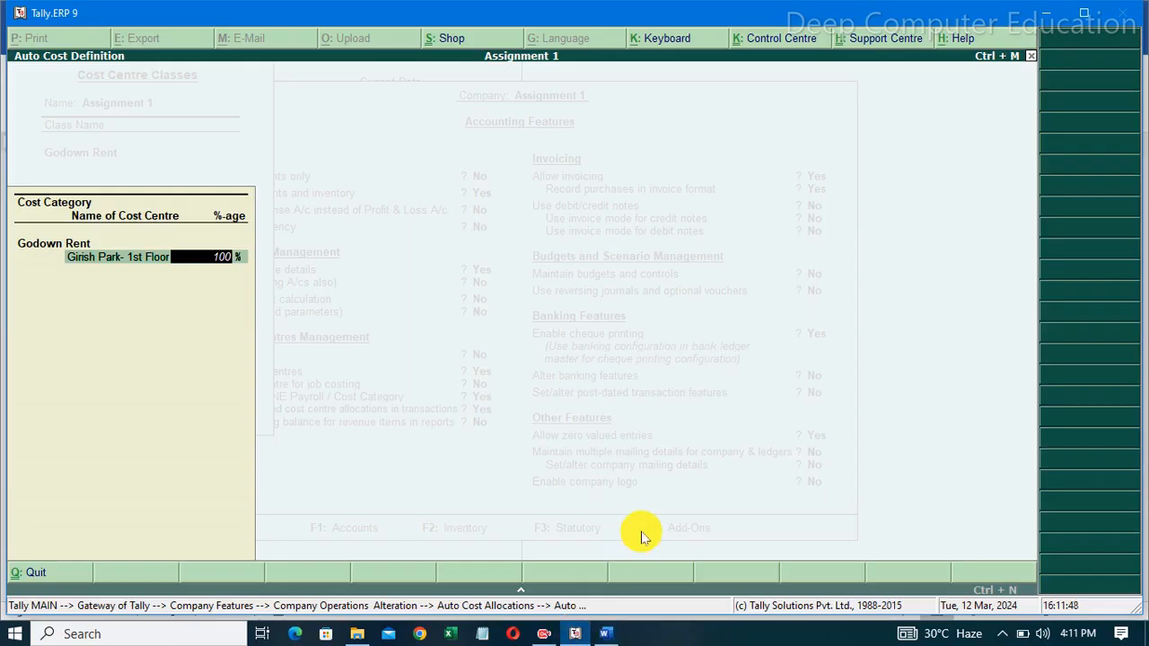
type("55")
key("Return")
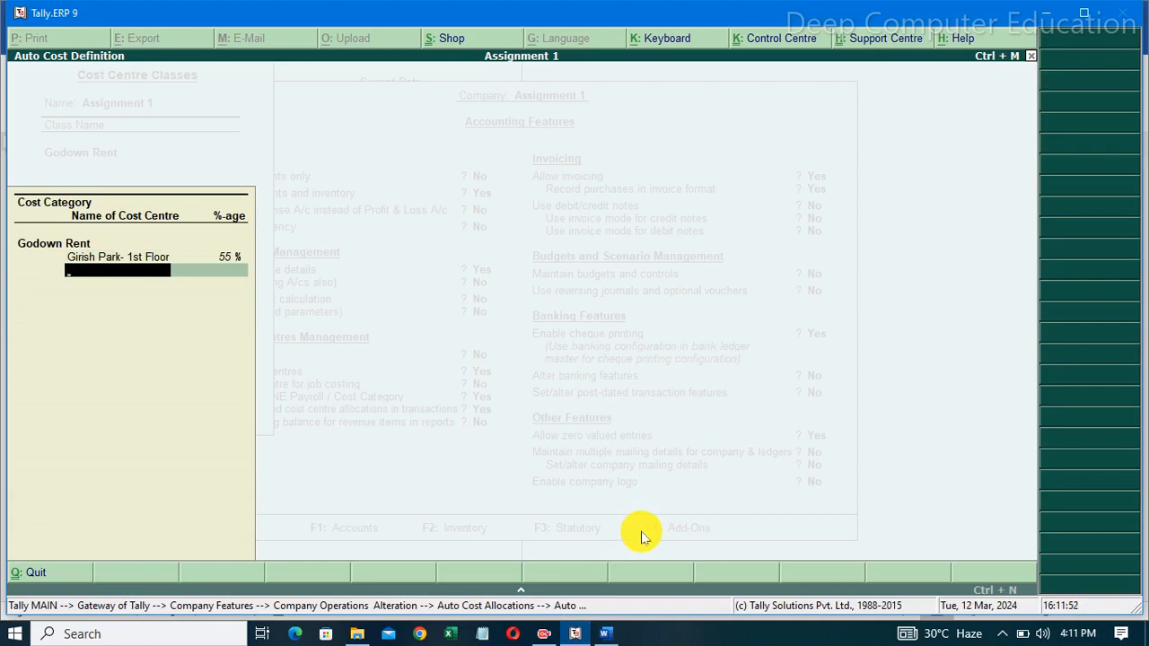
- Create the cost centre Girish Park- 2nd Floor in the Godown Rent category under Primary and allocate it 45%
key("alt+c")
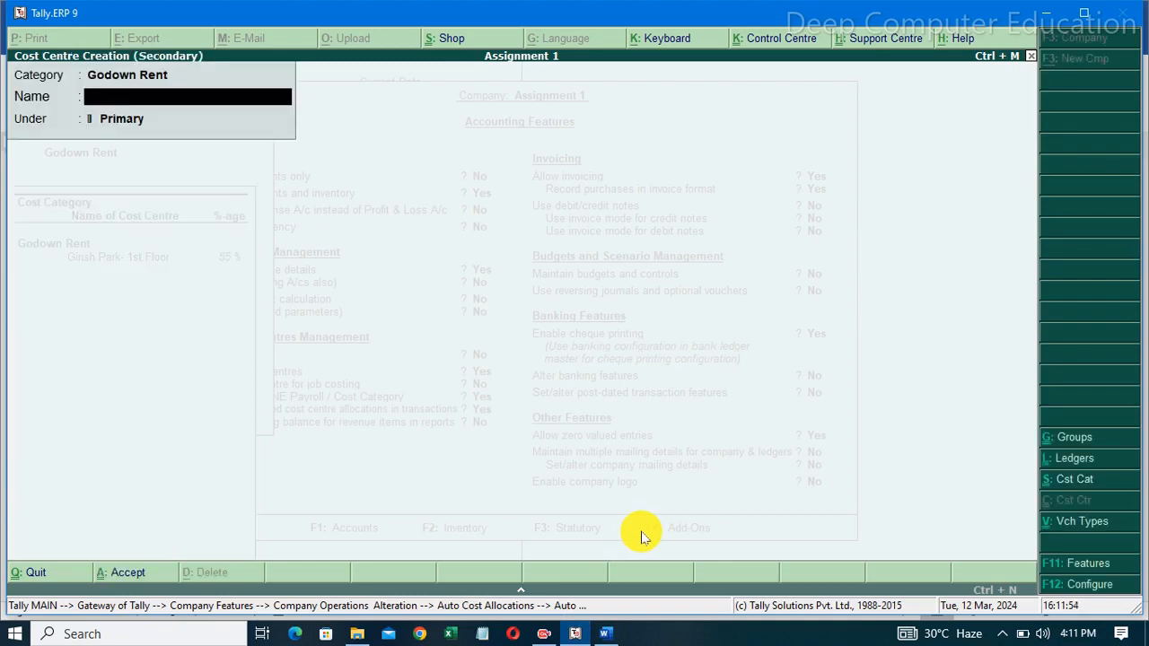
type("Girish Park")
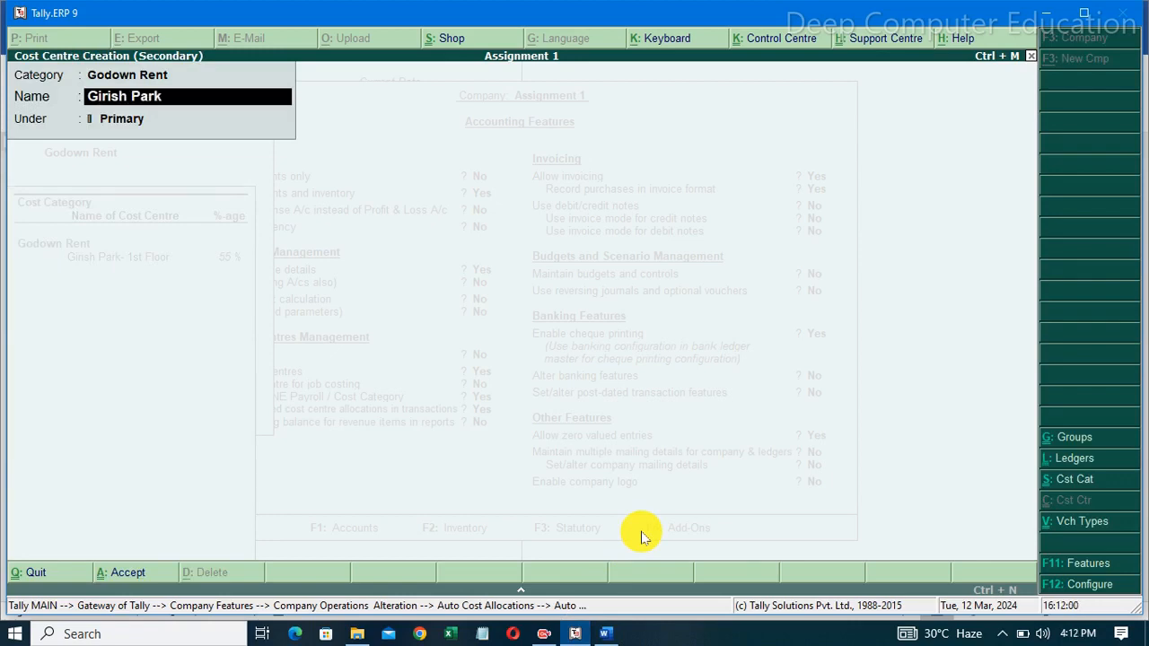
type("- 2nd Floor")
key("Return")
key("Return")
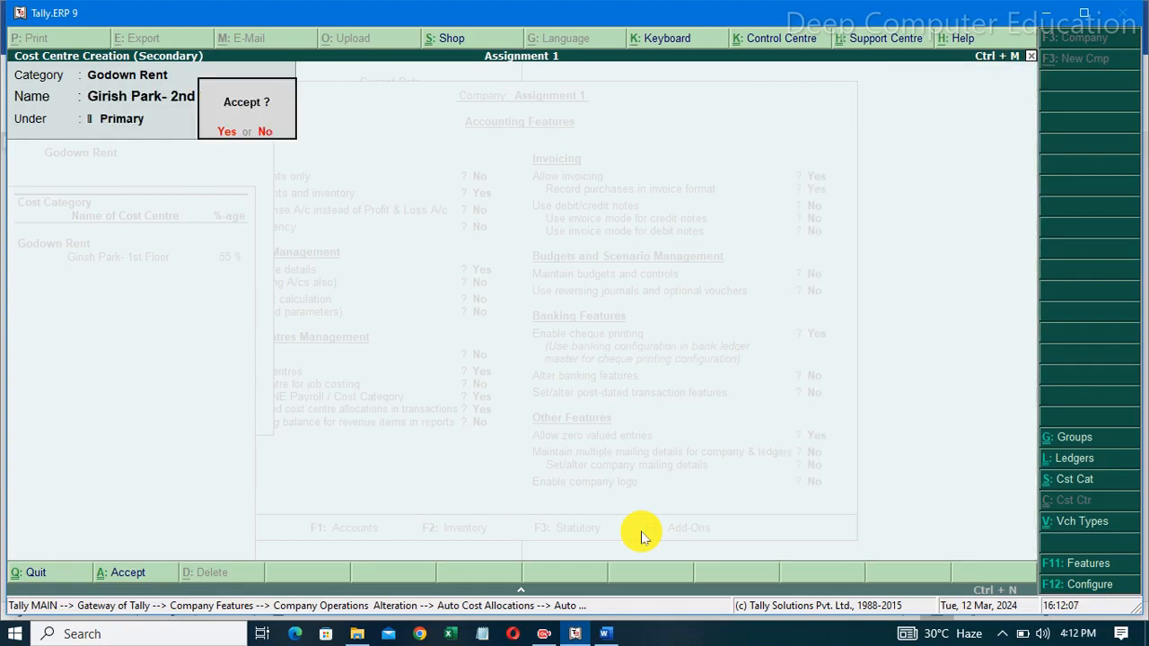
key("Return")
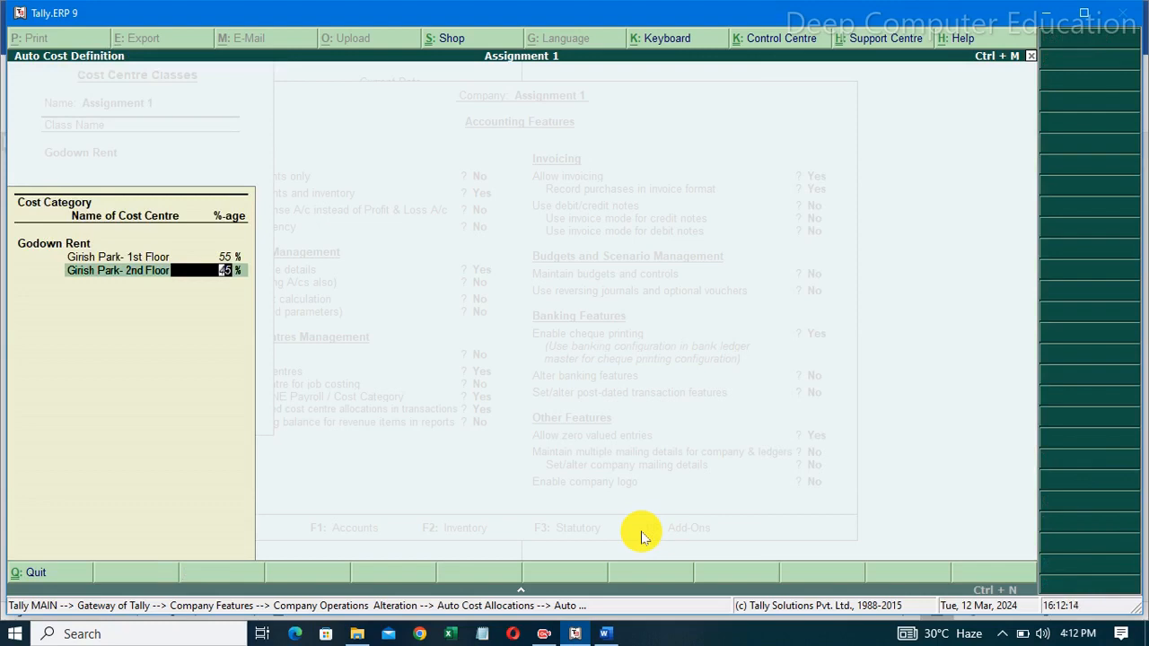
key("Return")
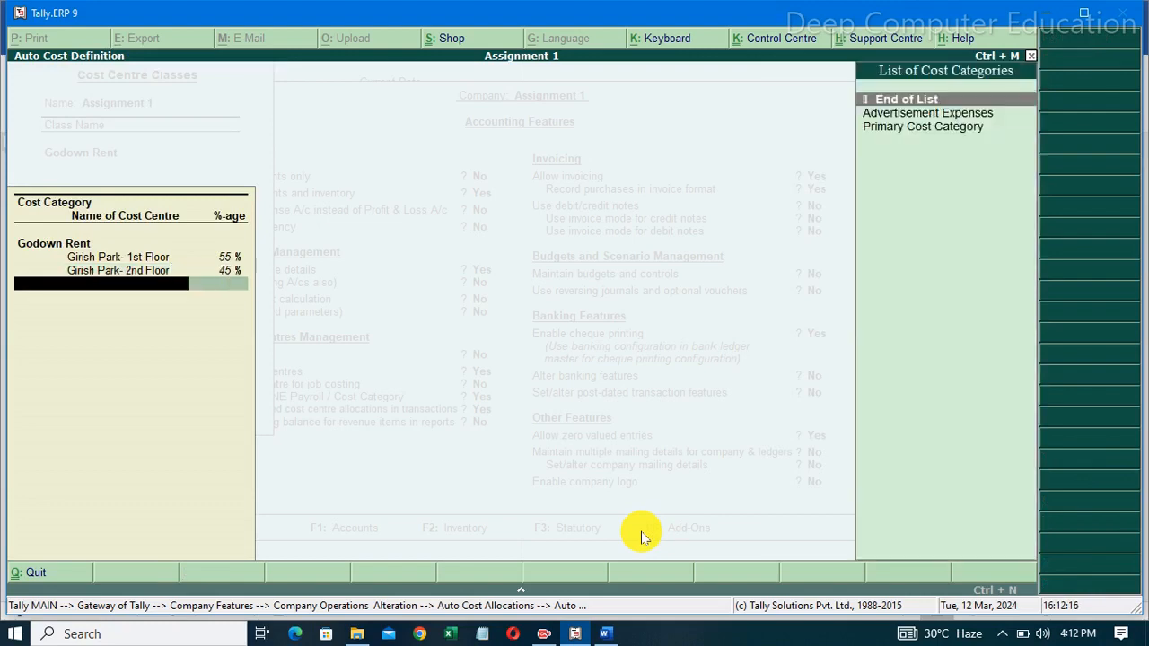
- Finish the cost category and class lists, and save the company's accounting features
key("Return")
key("Return")
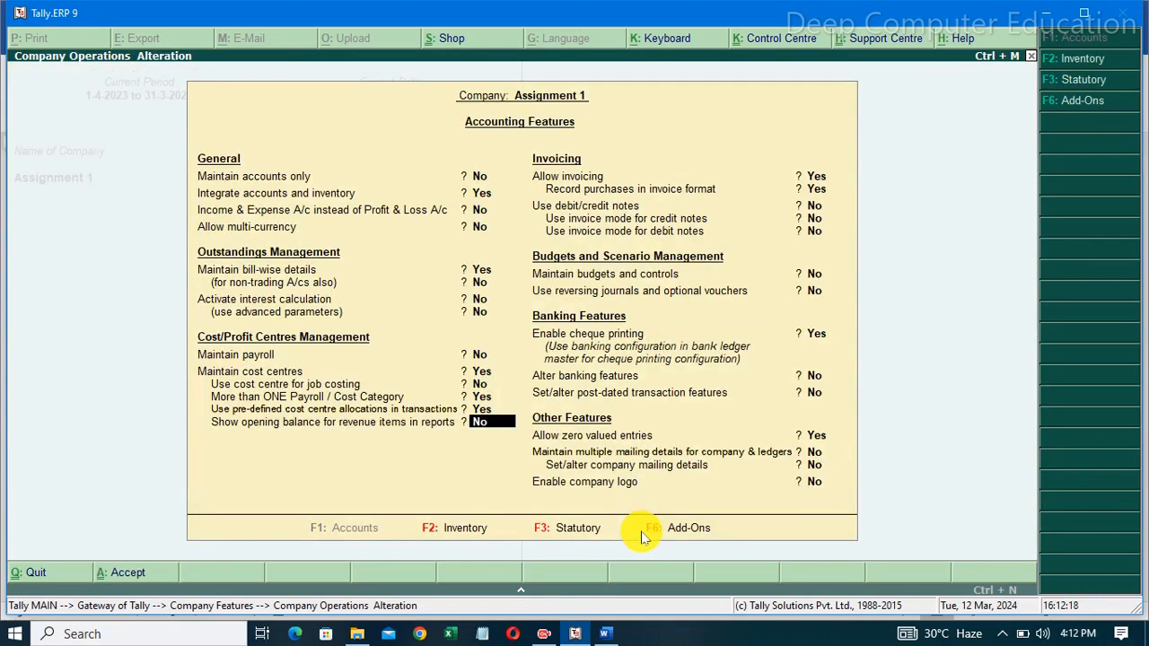
key("Return")
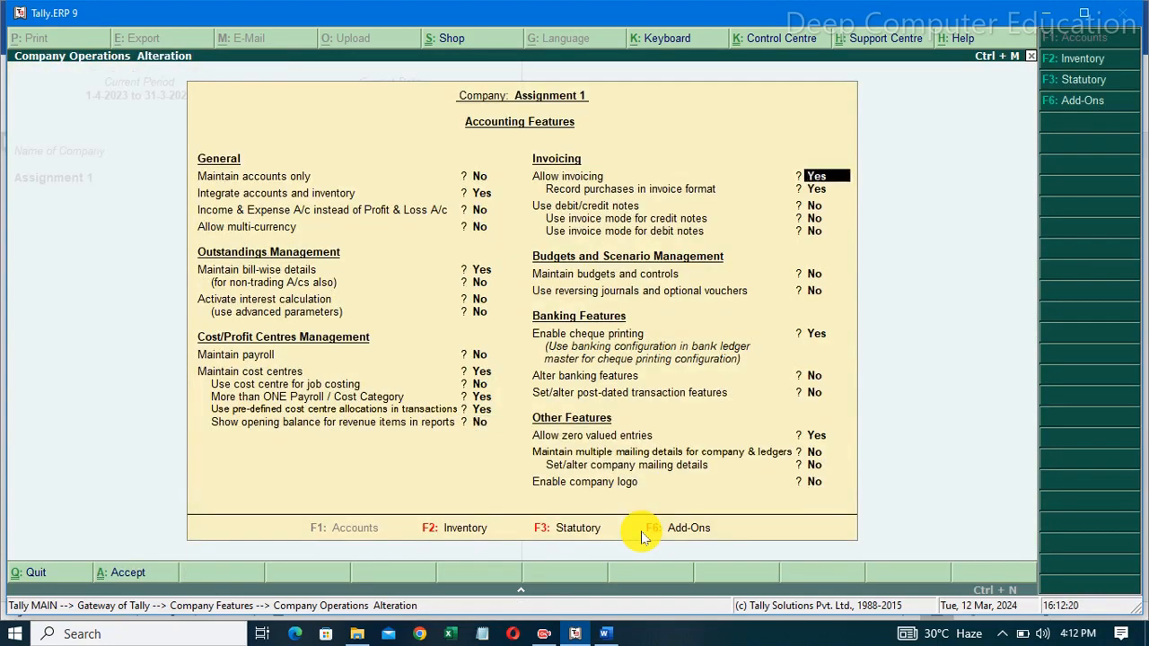
key("ctrl+a")
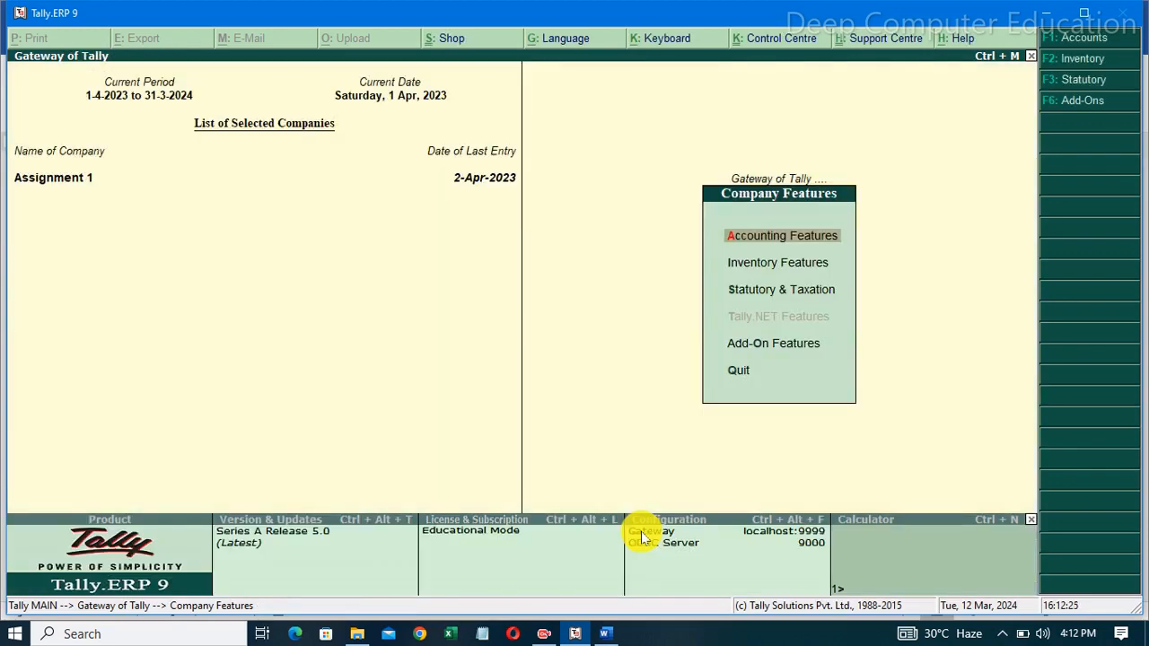
- Start a payment accounting voucher and assign it the Godown Rent cost centre class
key("Escape")
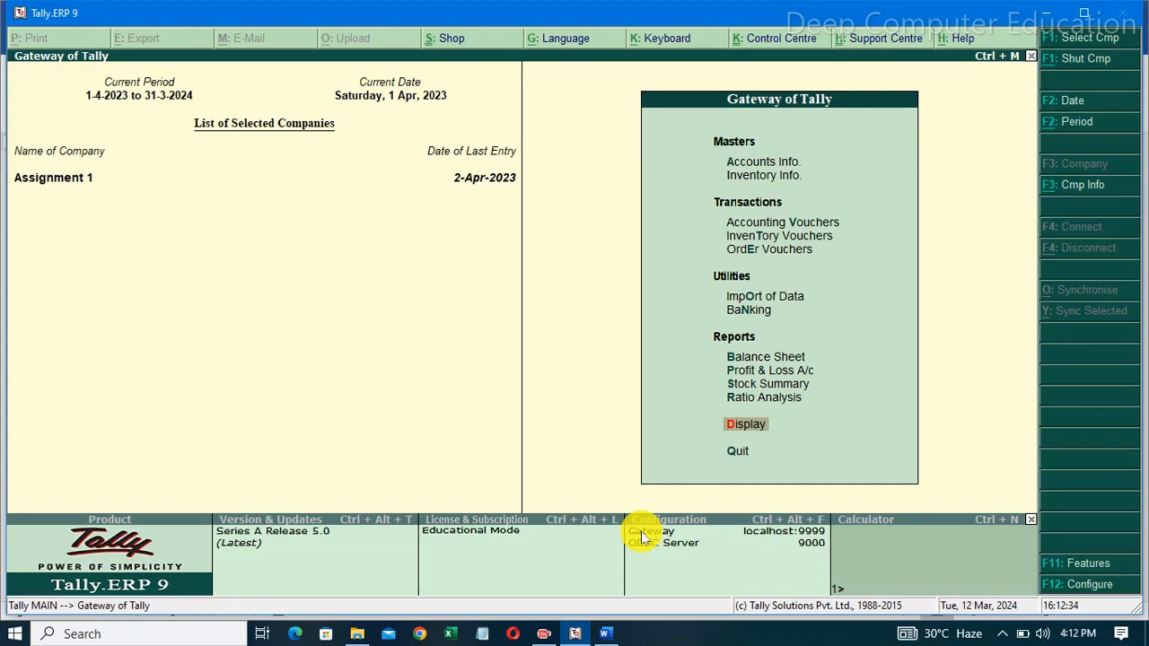
key("Up")
key("Up")
key("Up")
key("Up")
key("Up")
key("Up")
key("Up")
key("Up")
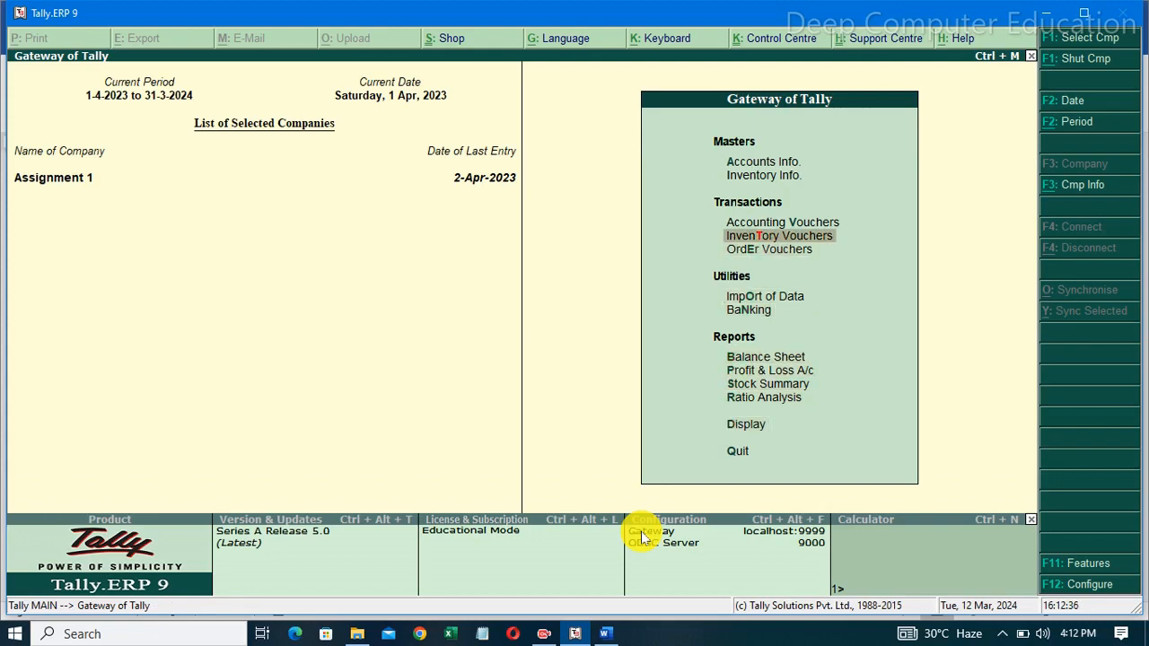
key("Up")
key("Return")
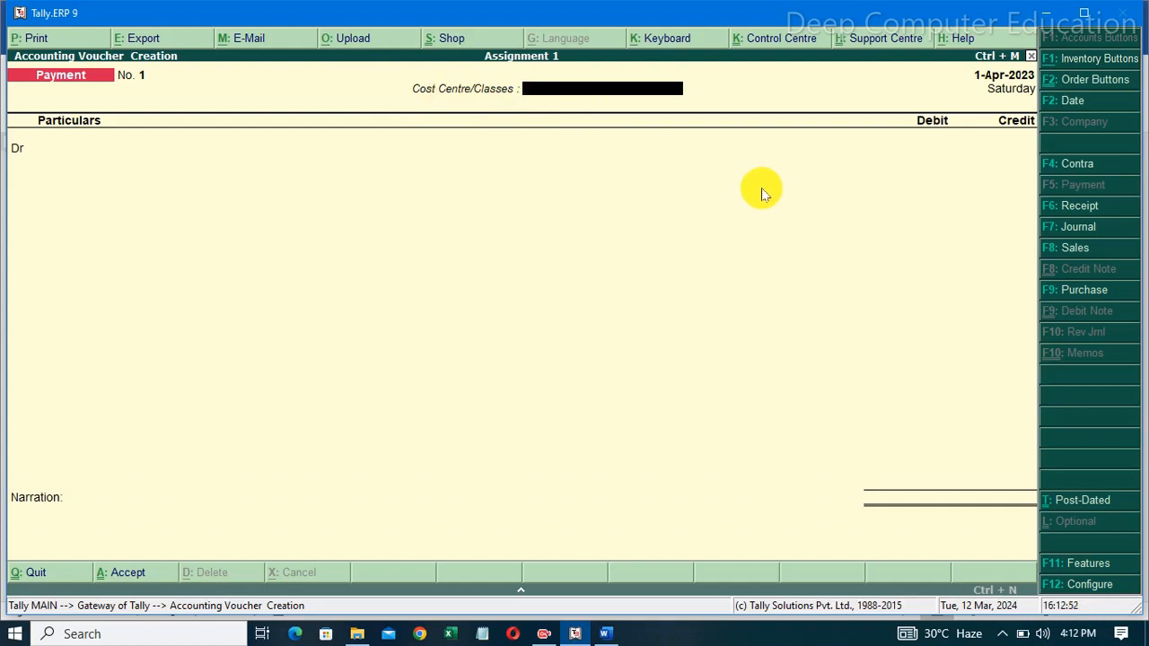
type("G")
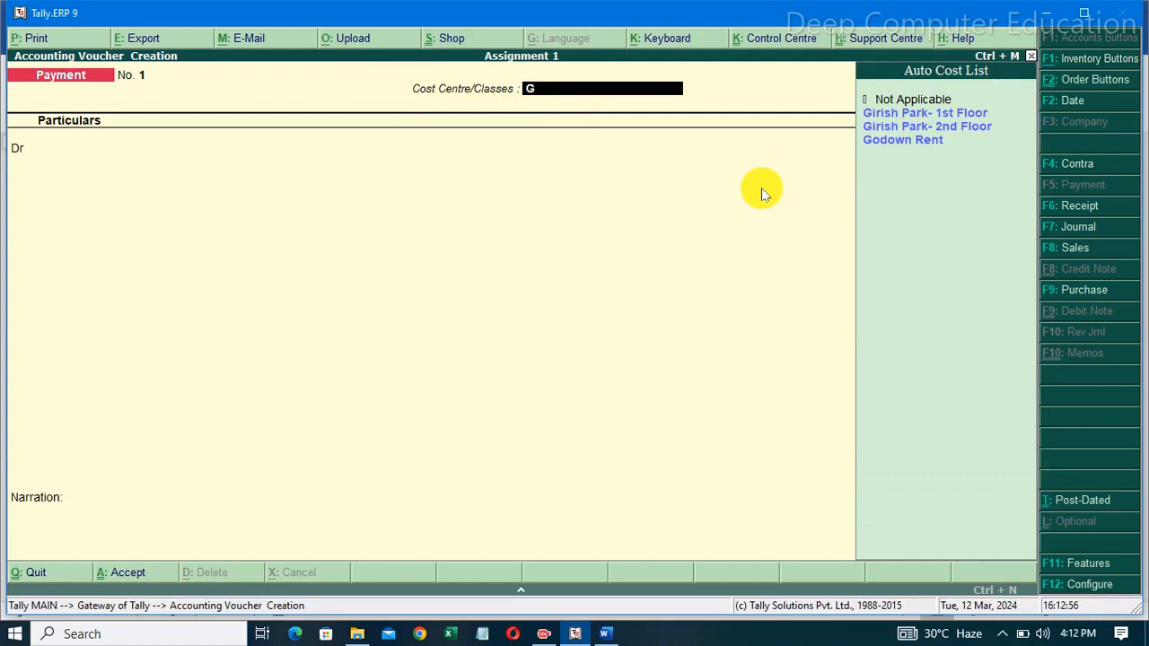
key("Down")
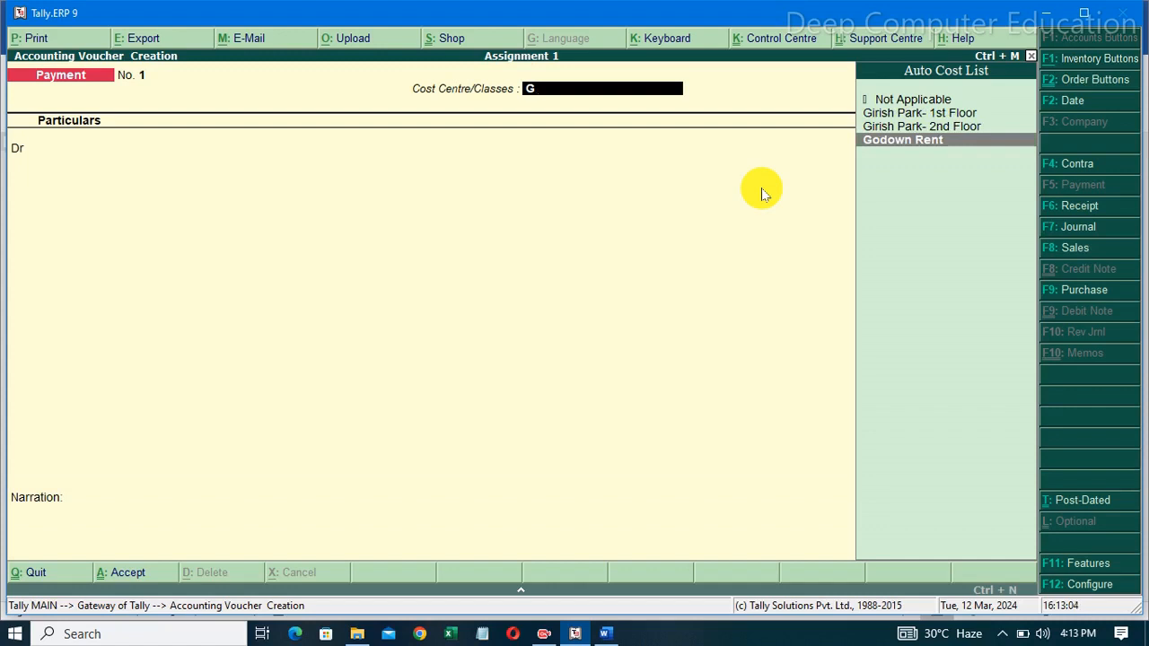
key("Return")
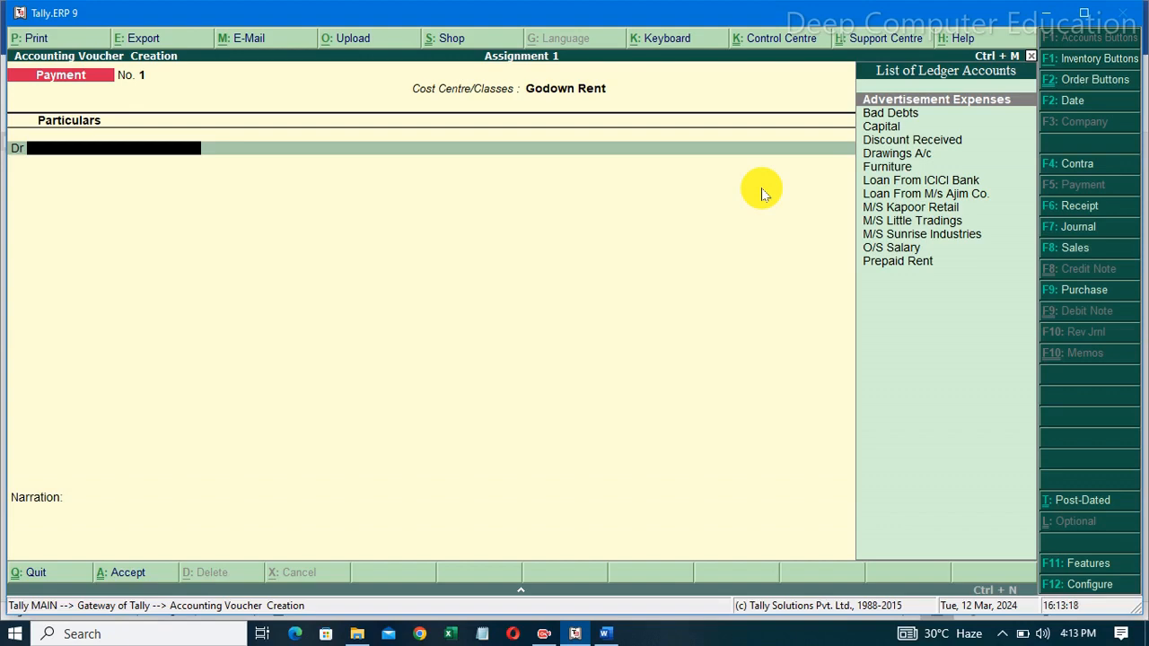
- Create the Godown Rent ledger from within the voucher, under Indirect Expenses with cost centres applicable and inventory values not affected
key("alt+c")
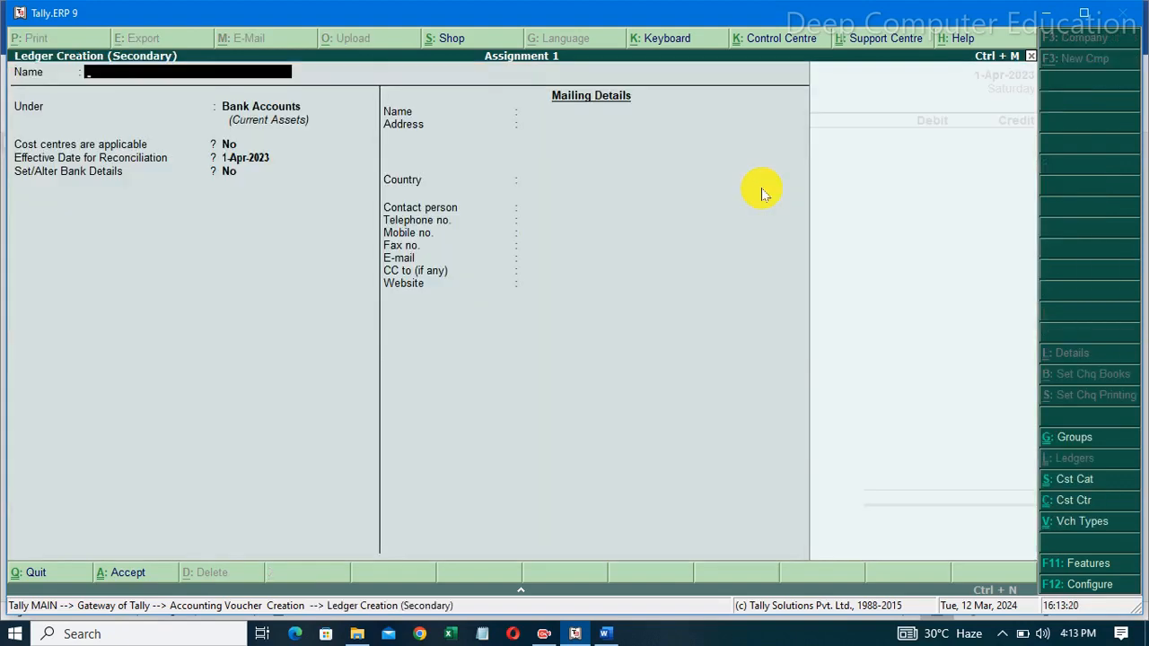
type("Godown Rent")
key("Return")
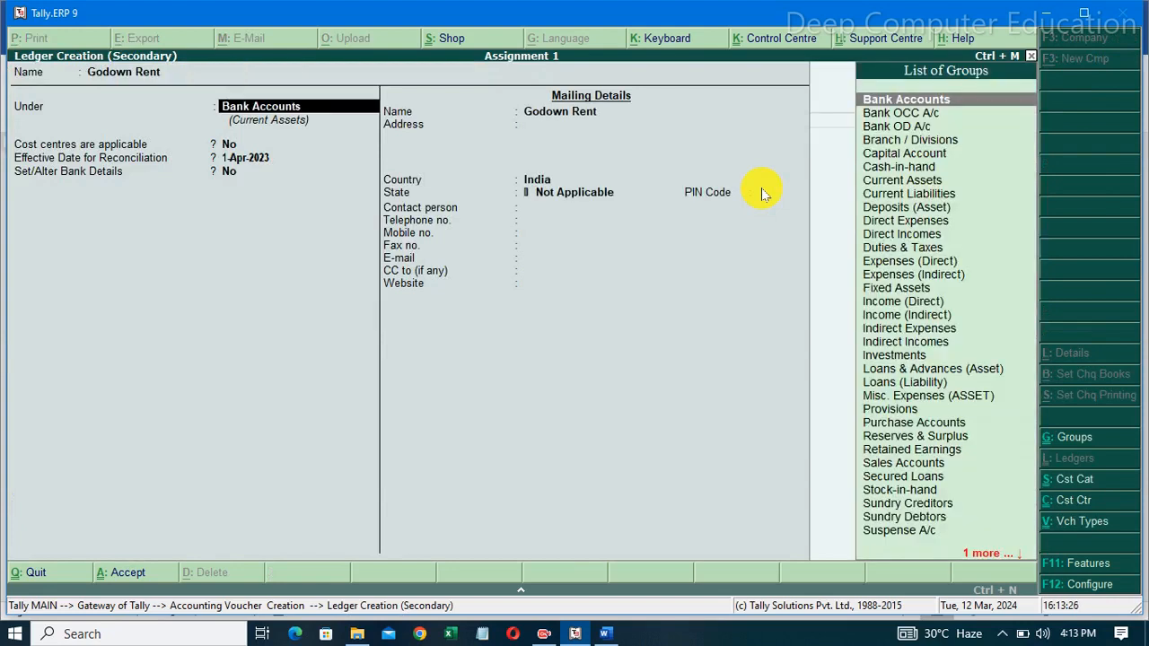
type("In")
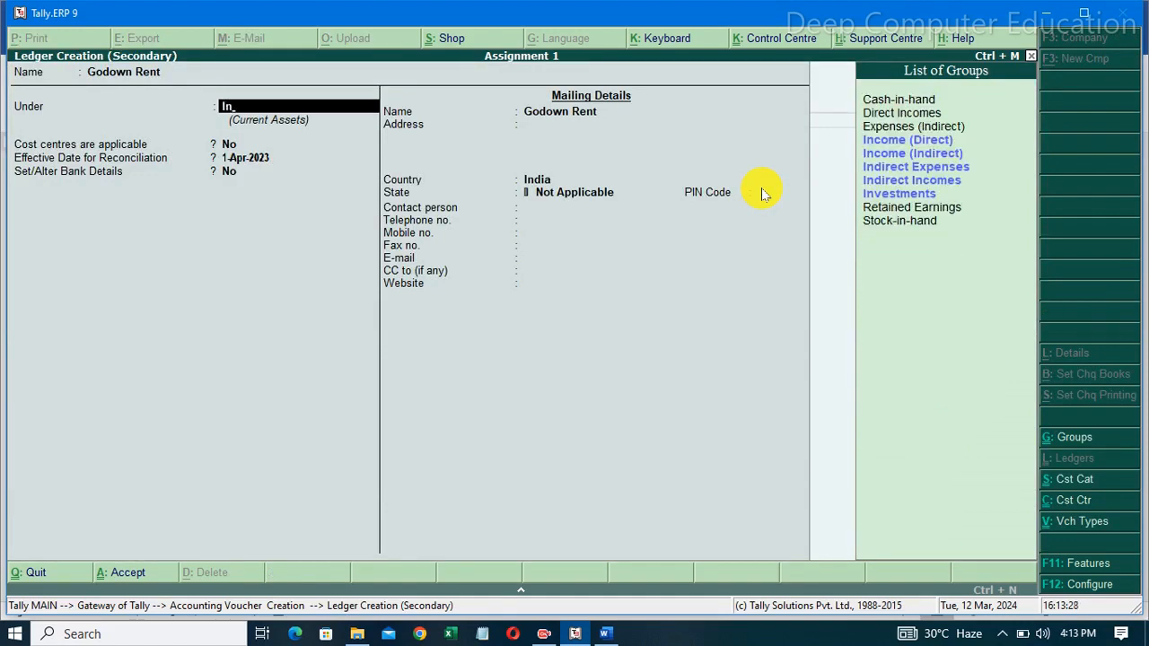
type("d")
key("Down")
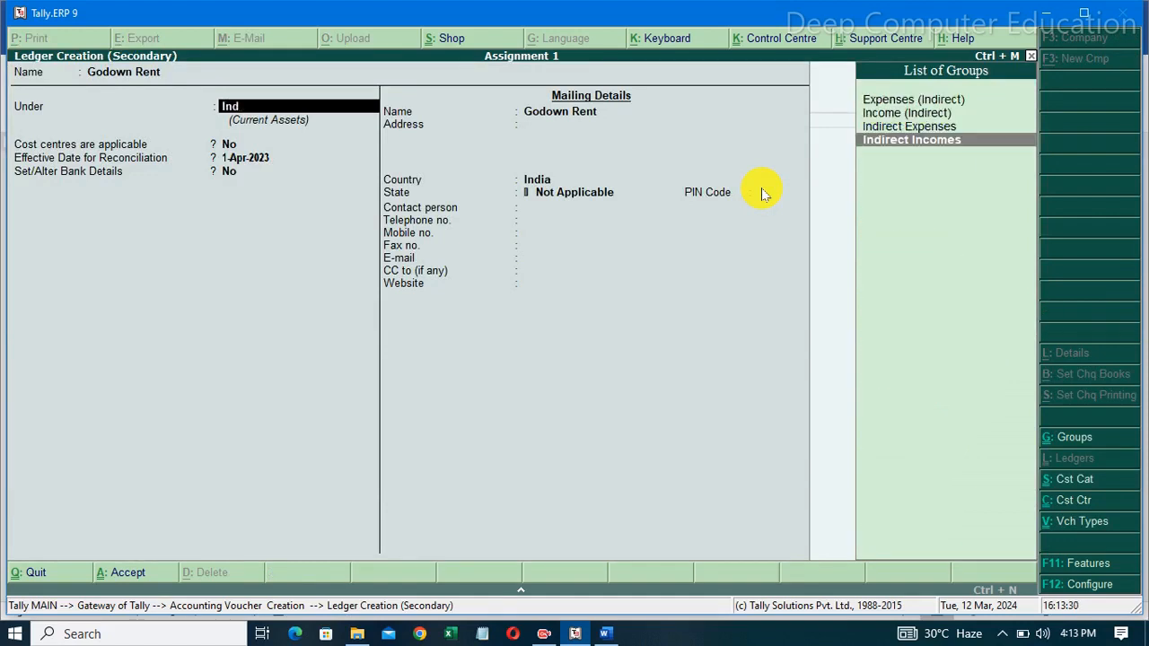
key("Up")
key("Return")
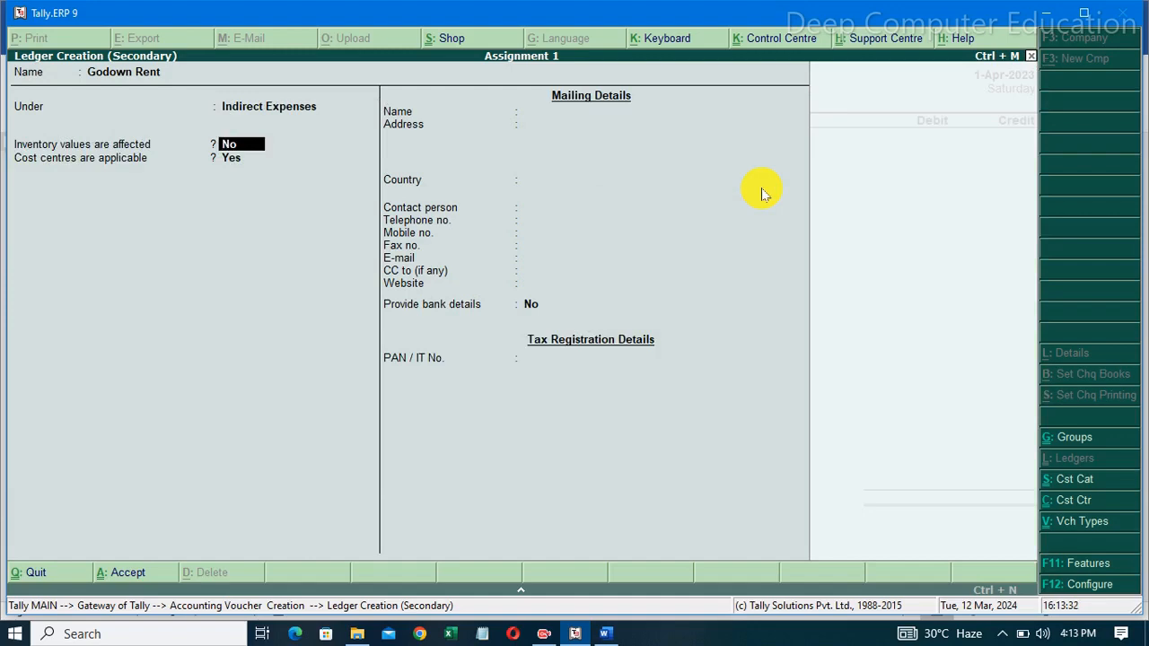
key("Return")
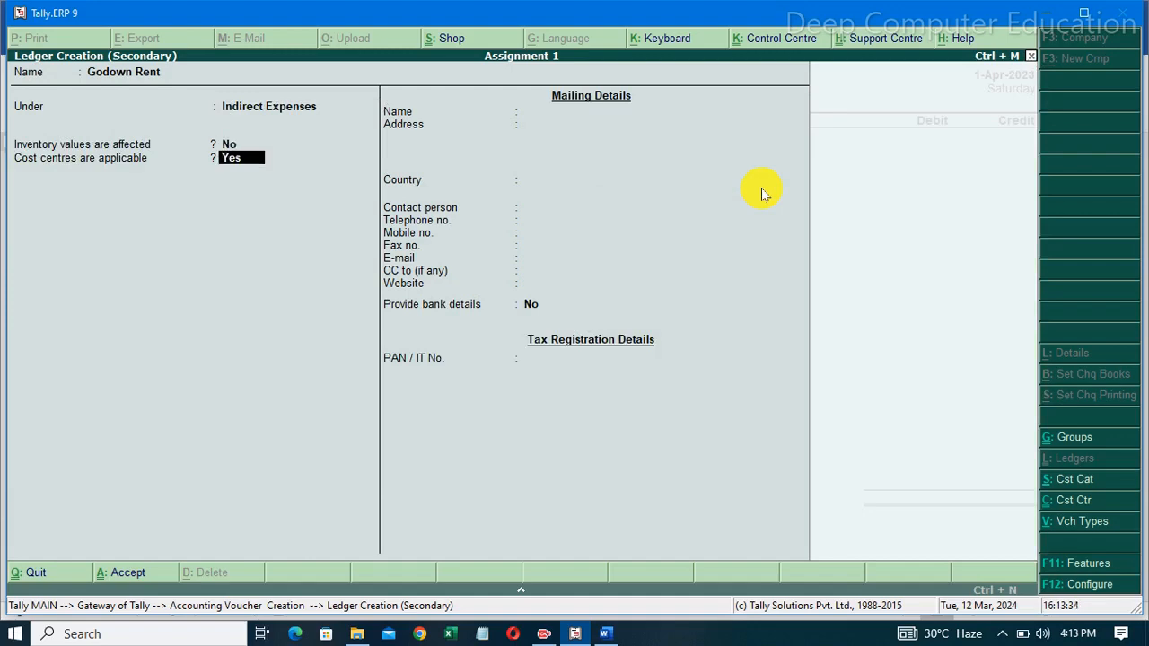
key("Return")
key("ctrl+a")
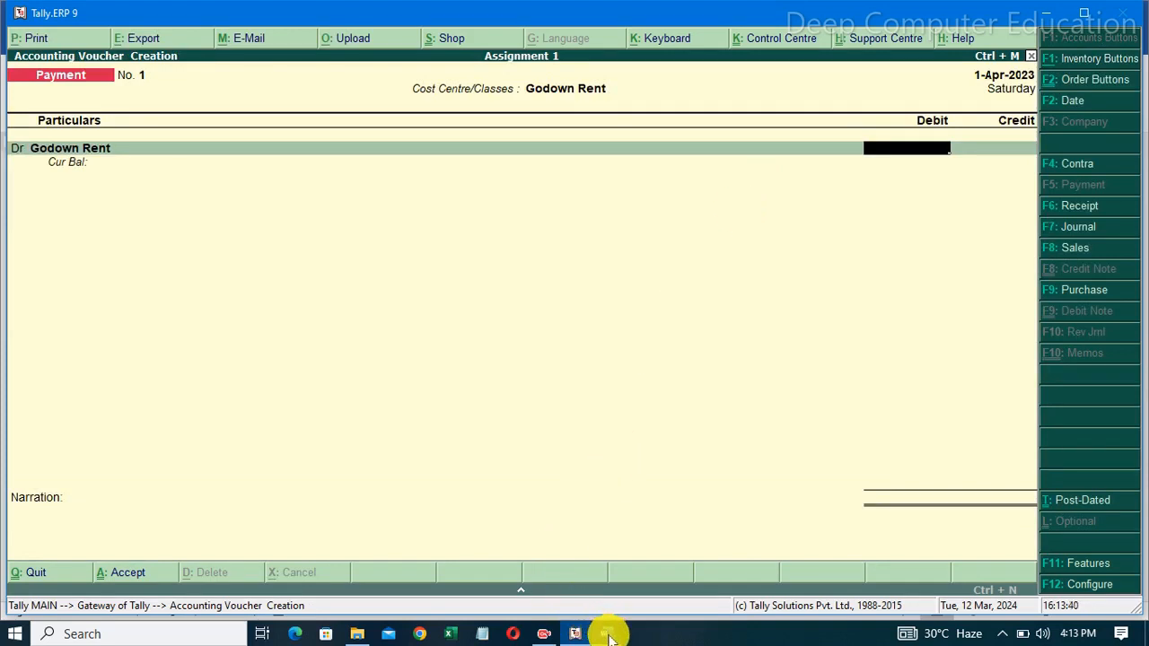
- Debit the Godown Rent ledger with 17,000 in the payment voucher
mouse_move(609, 633)
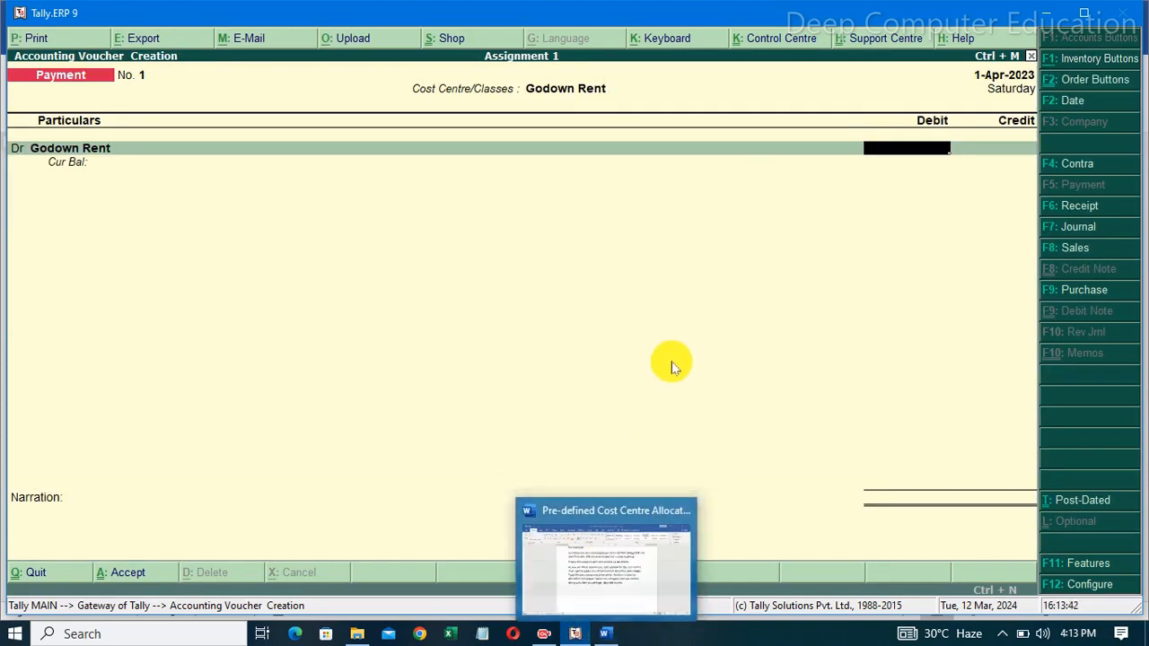
type("17")
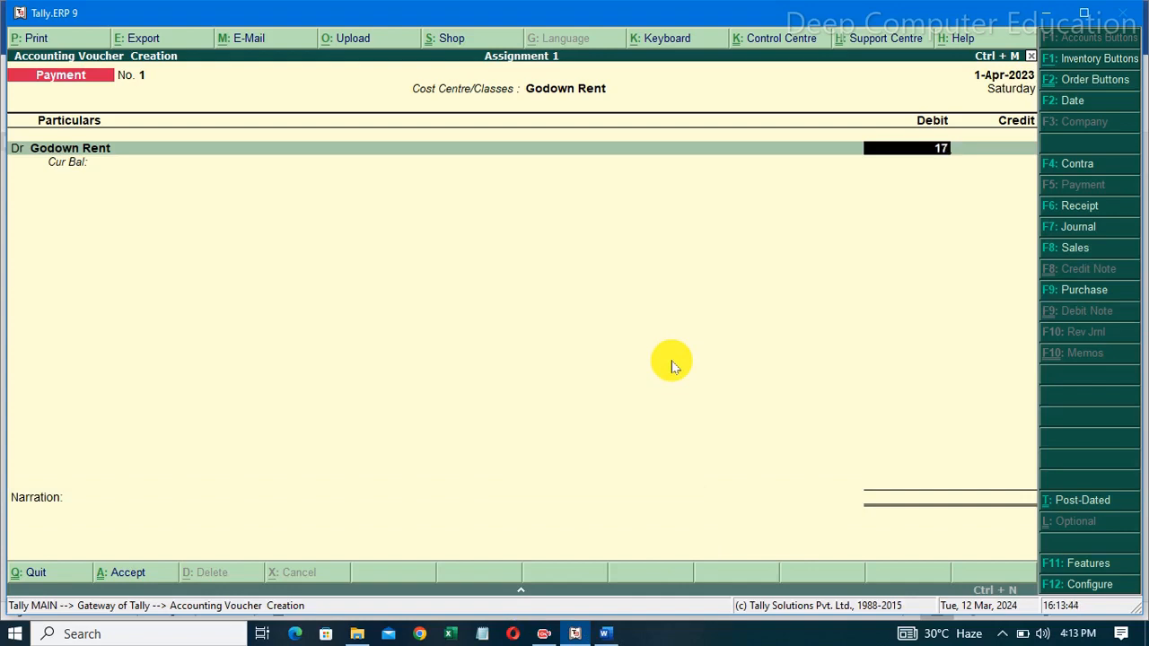
type(",000")
key("Return")
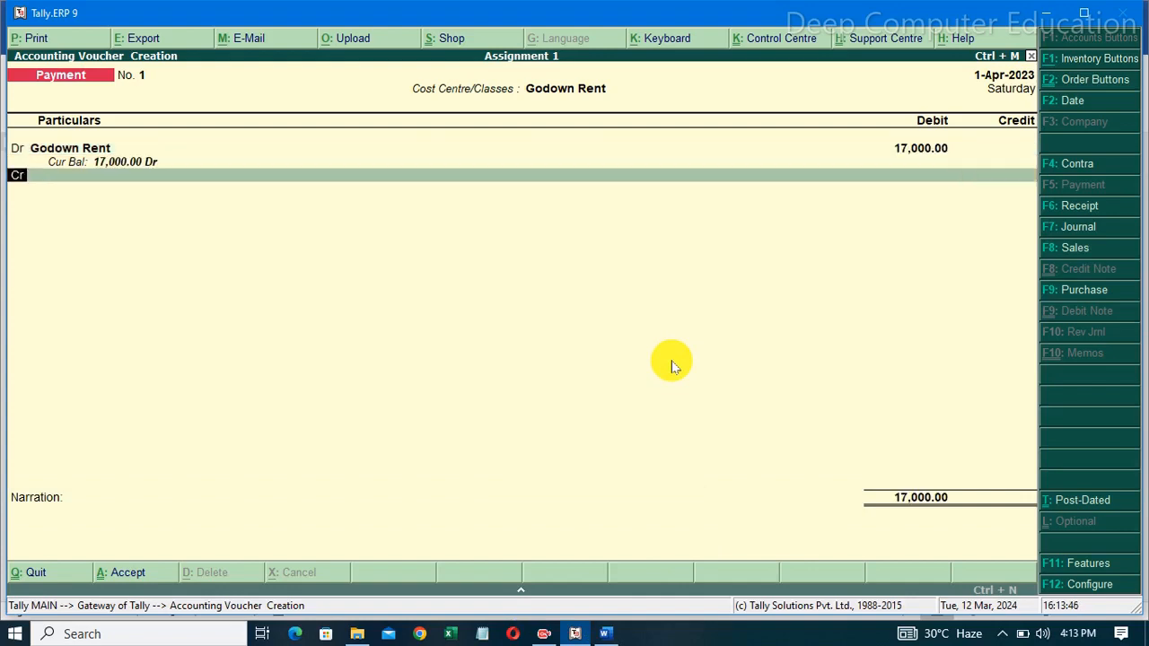
- Credit State Bank of India with the full 17,000 in the payment voucher
key("Return")
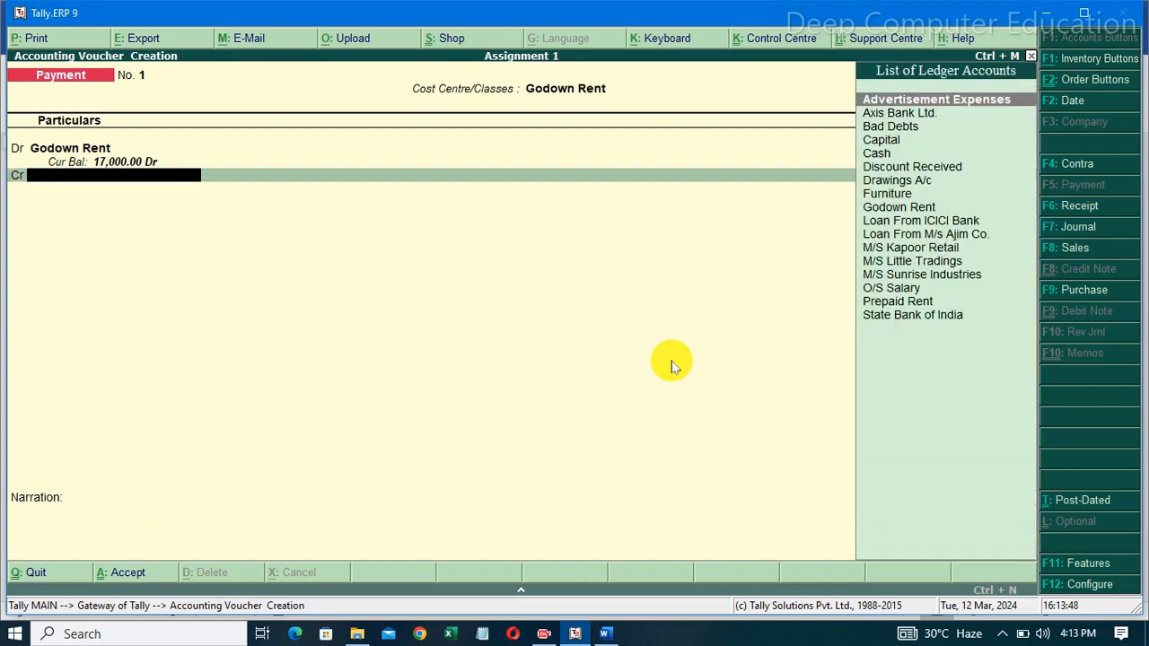
key("Down")
key("Down")
key("Down")
key("Down")
key("Down")
key("Down")
key("Down")
key("Down")
key("Down")
key("Down")
key("Down")
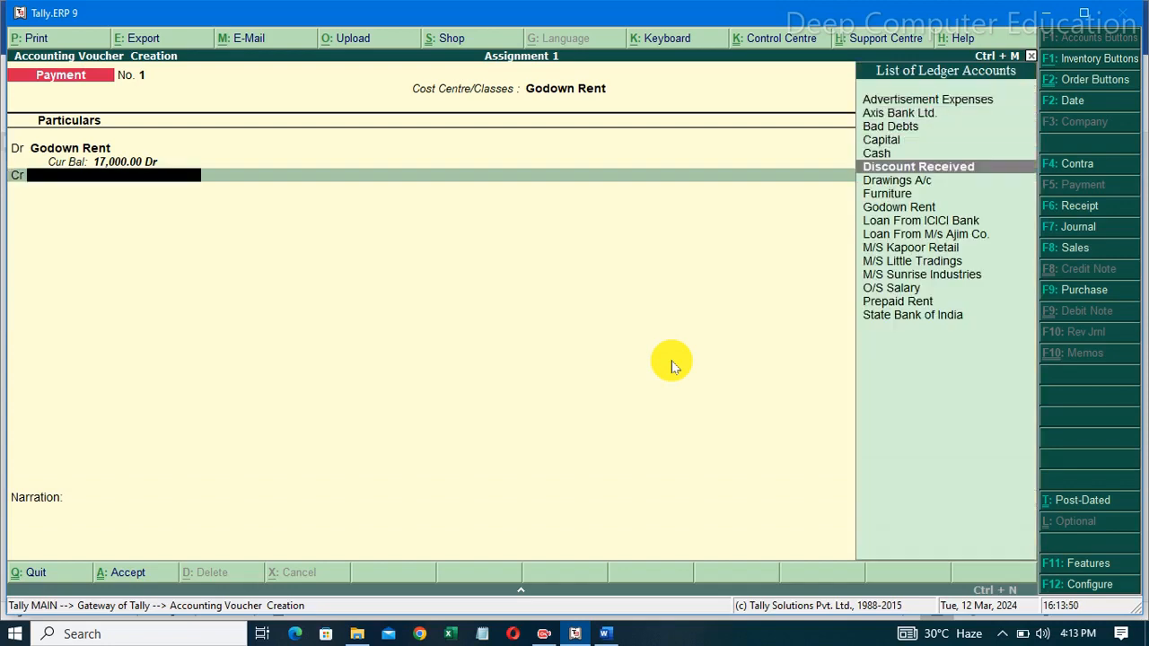
key("Down")
key("Down")
key("Down")
key("Down")
key("Down")
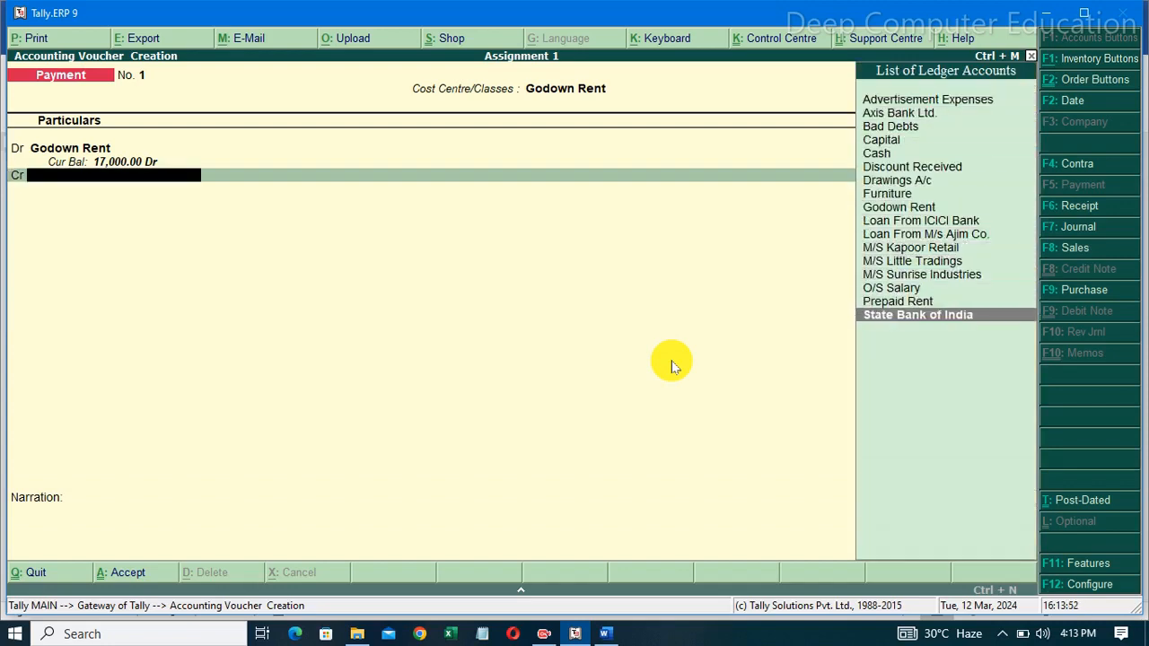
key("Return")
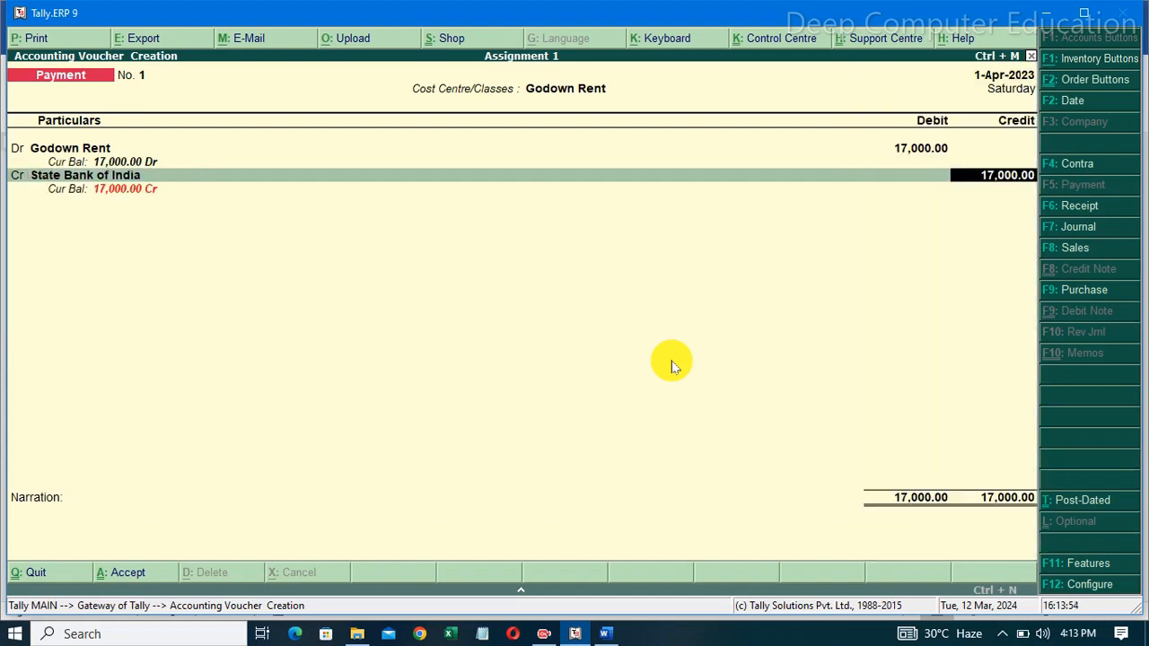
key("Return")
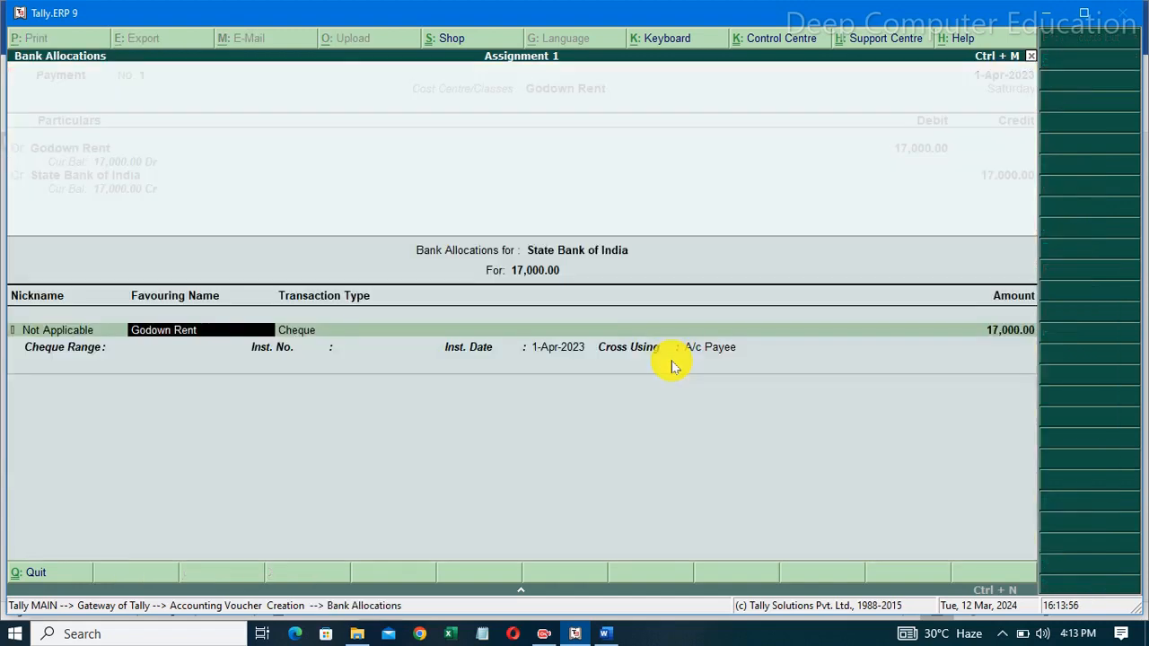
- Complete the bank allocation as a cheque favouring Godown Rent, with instrument number 100108 dated 1-Apr-2023 and A/c Payee crossing
key("Return")
key("Return")
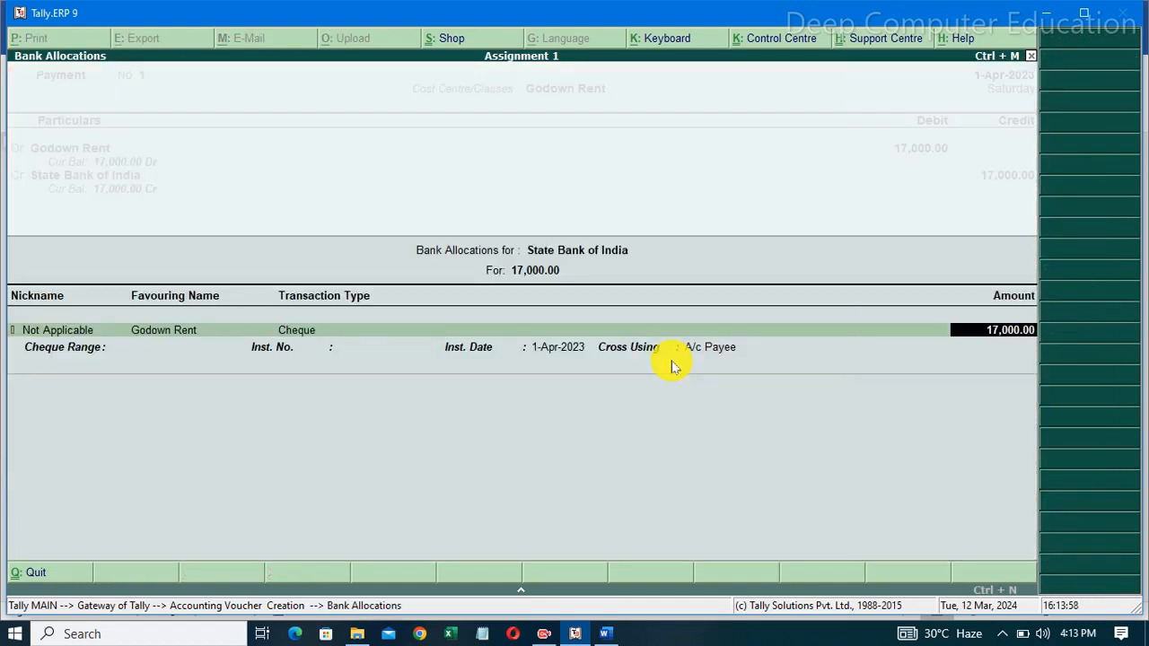
key("Return")
type("1")
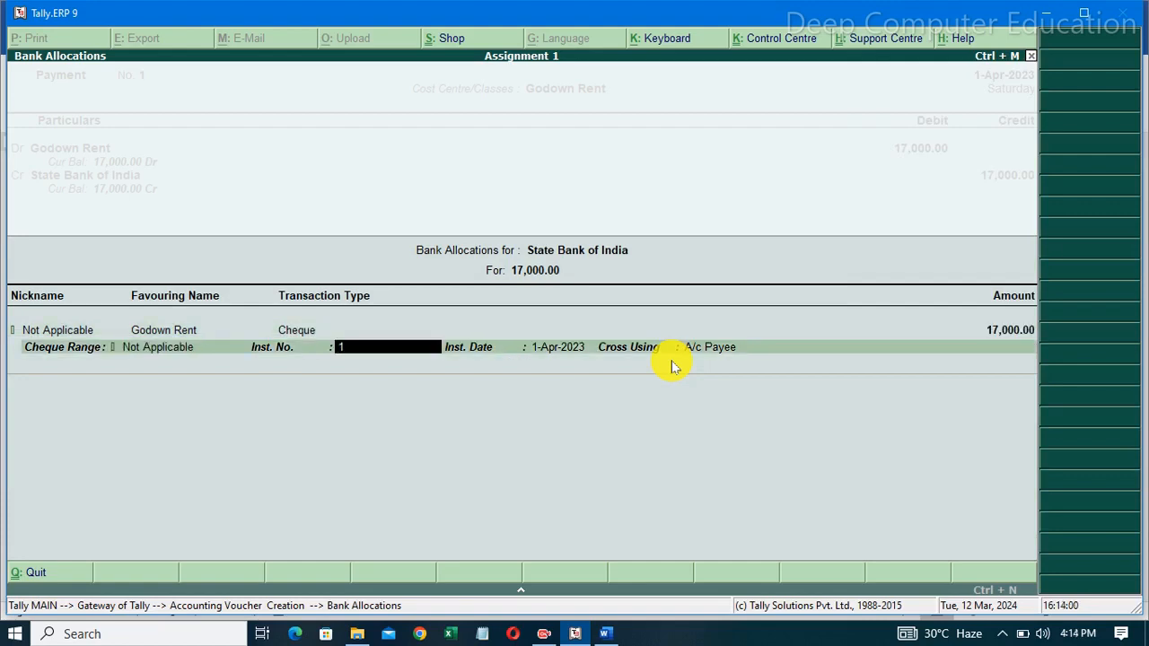
type("00108")
key("Return")
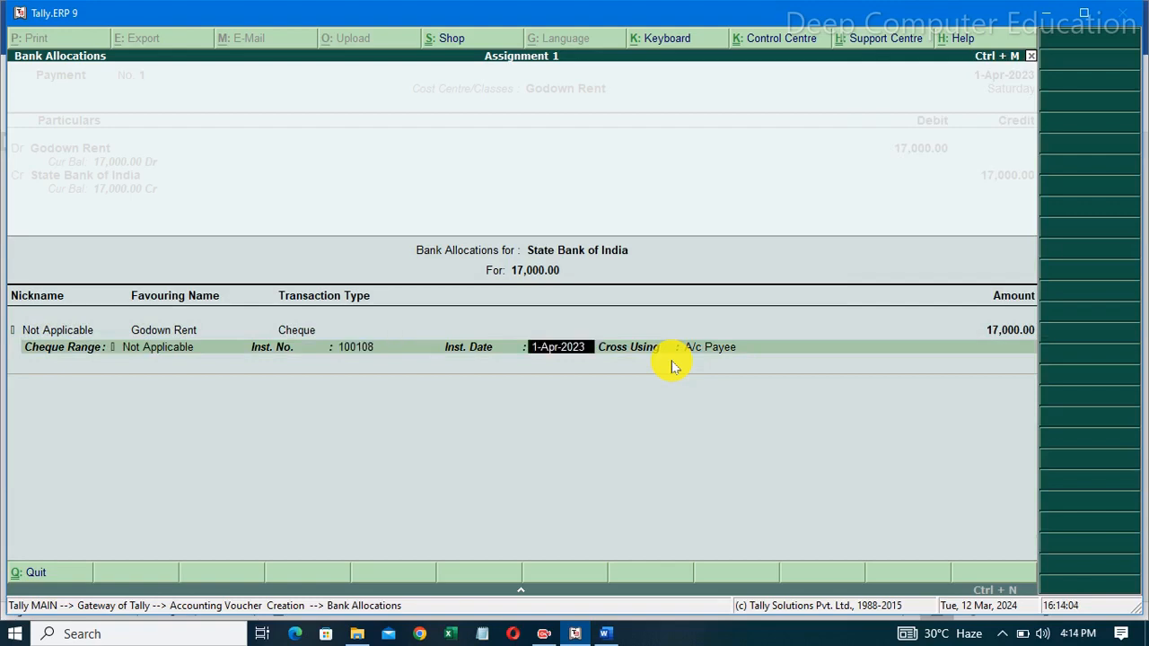
key("Return")
key("Return")
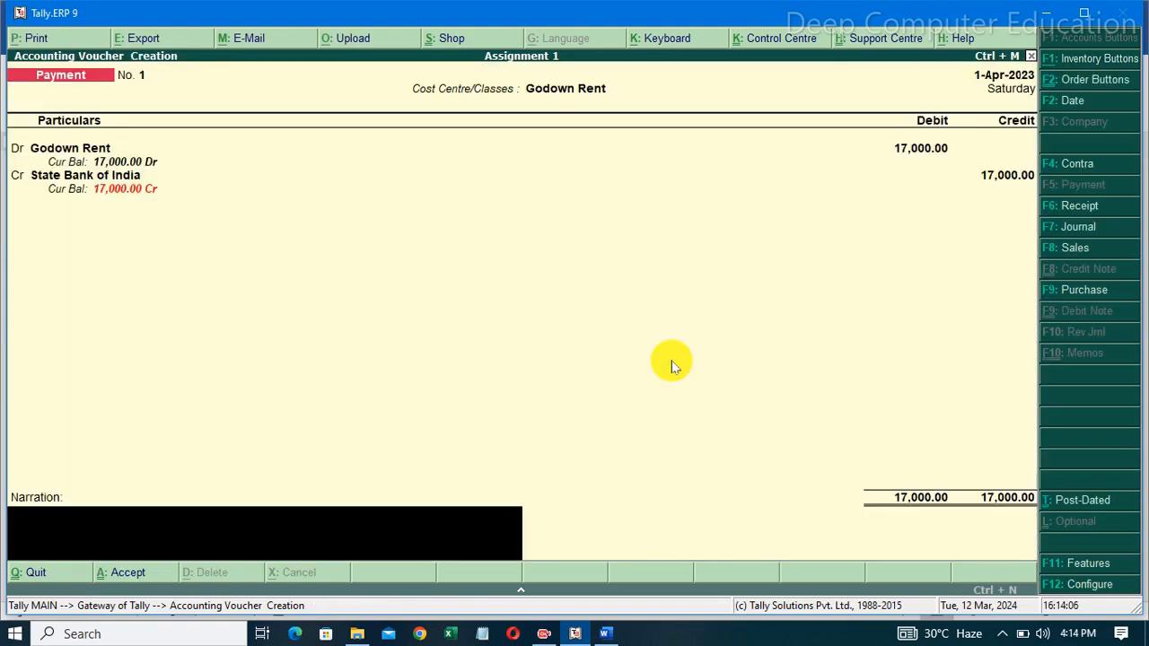
- Add the narration "Being Godown Rent Paid by company.", save the payment voucher and leave voucher entry
type("Being Godown Ren")
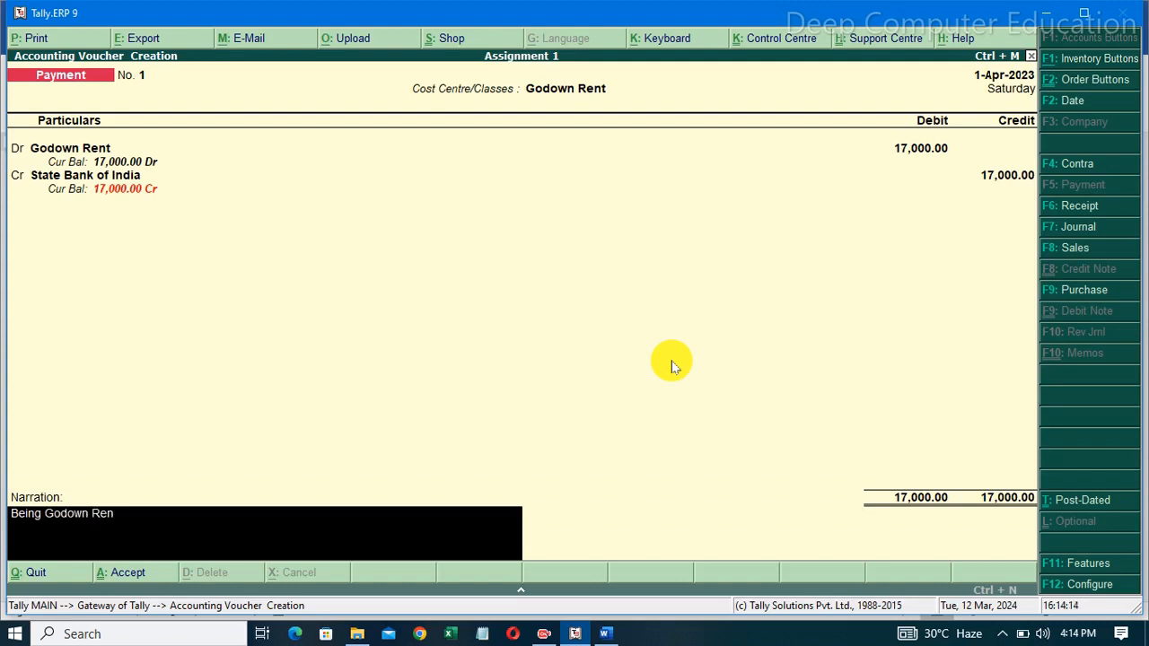
type("t Paid by company.")
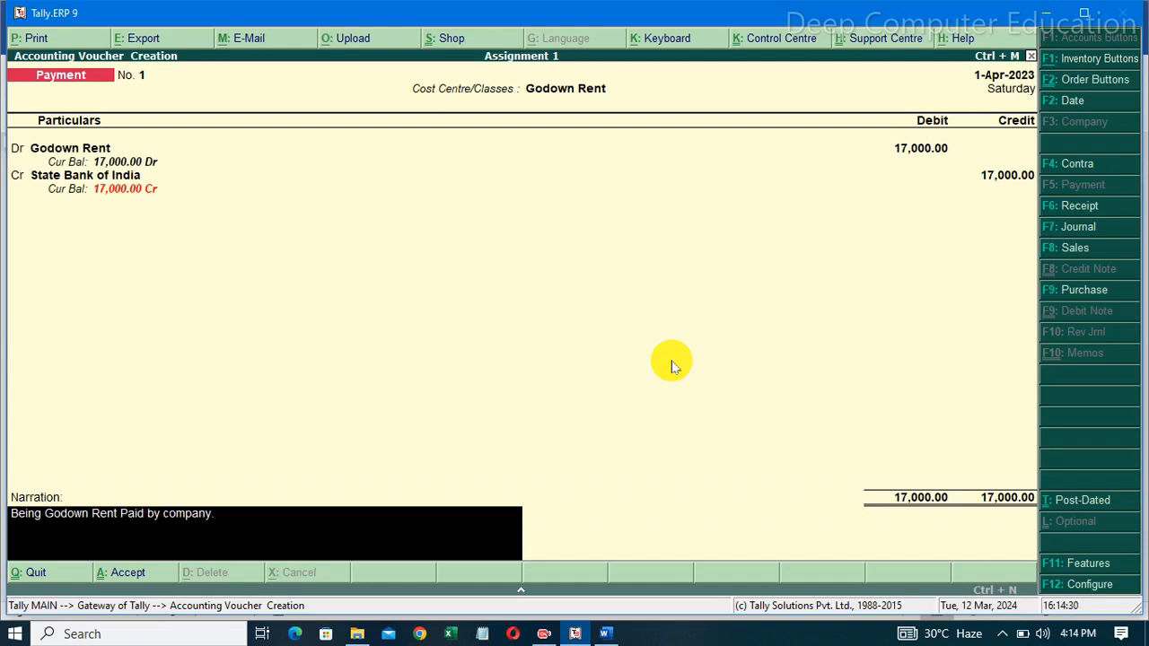
key("Return")
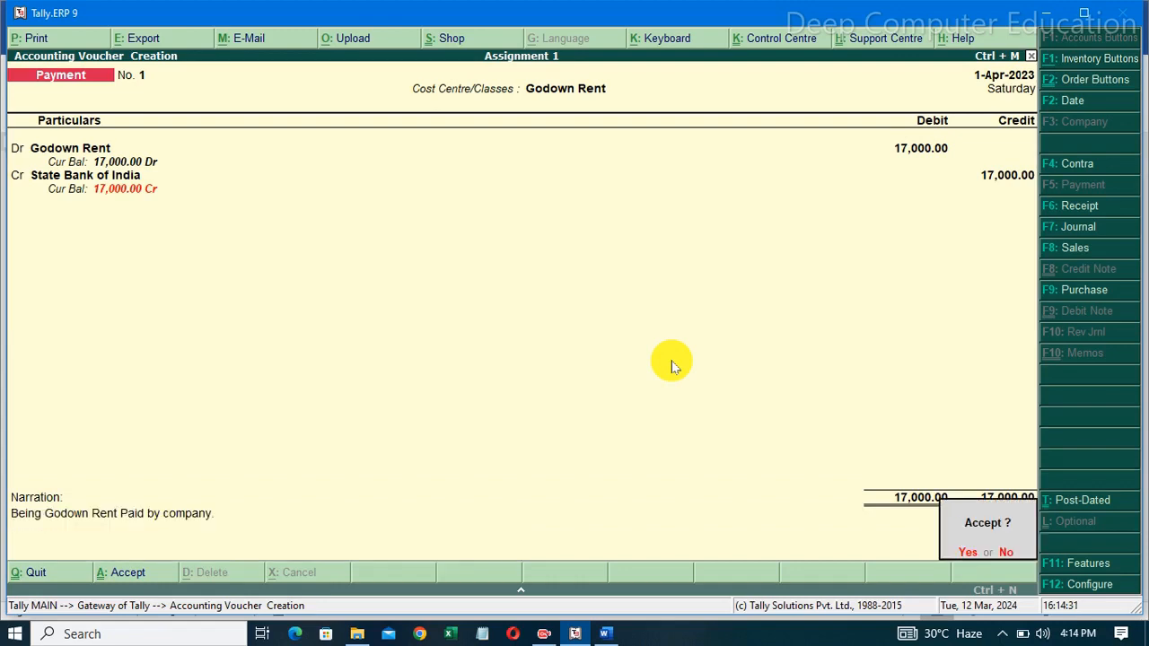
key("Return")
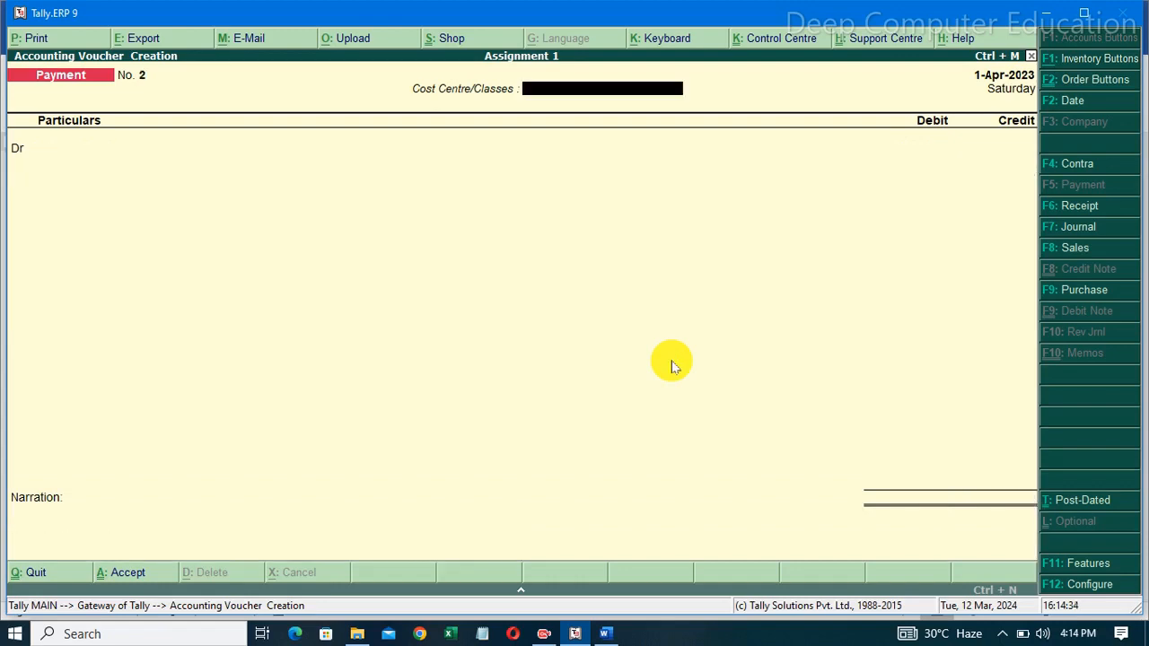
key("Escape")
key("Return")
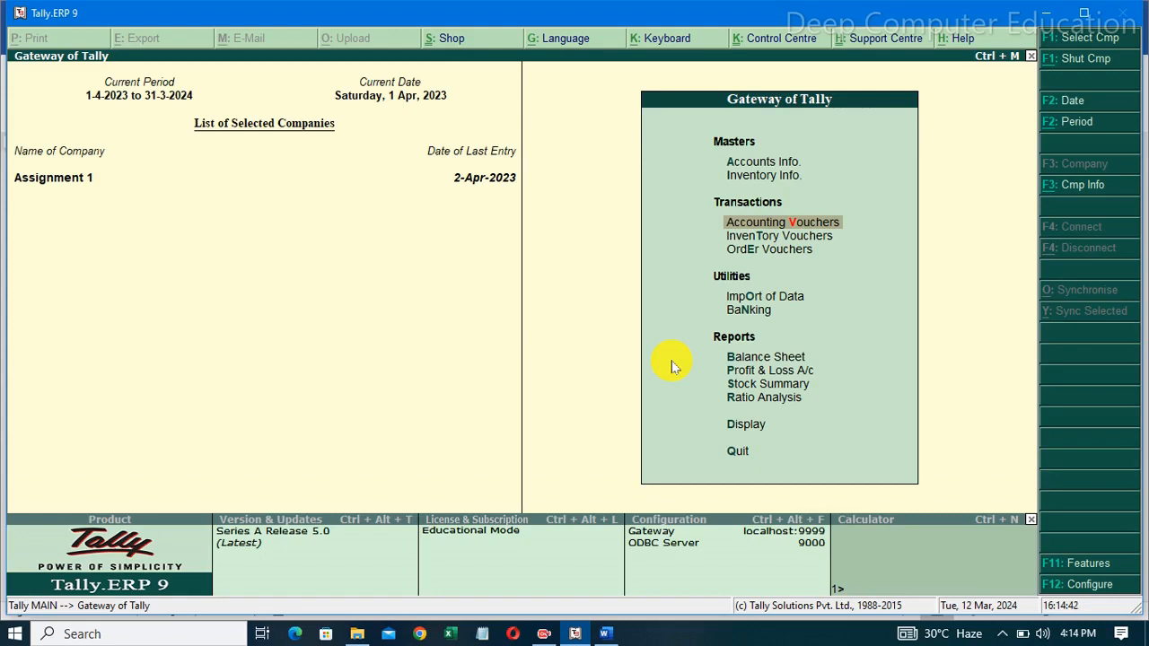
- Examine the cost centre split of the Godown Rent payment voucher in the Day Book, and leave it without changes
key("d")
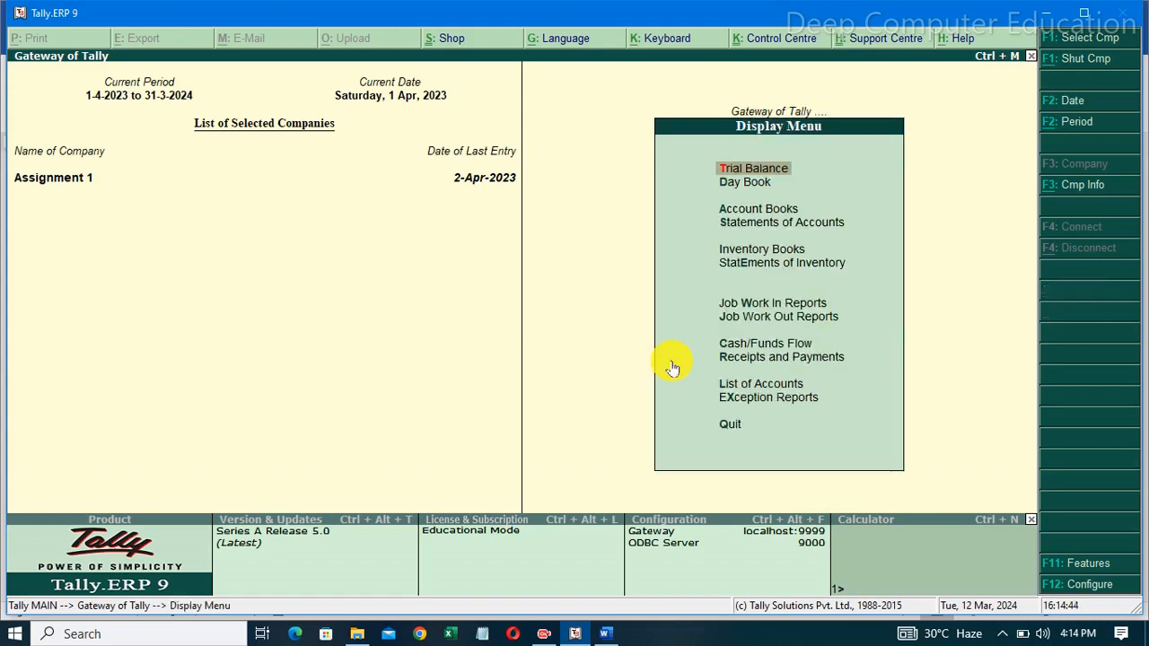
key("a")
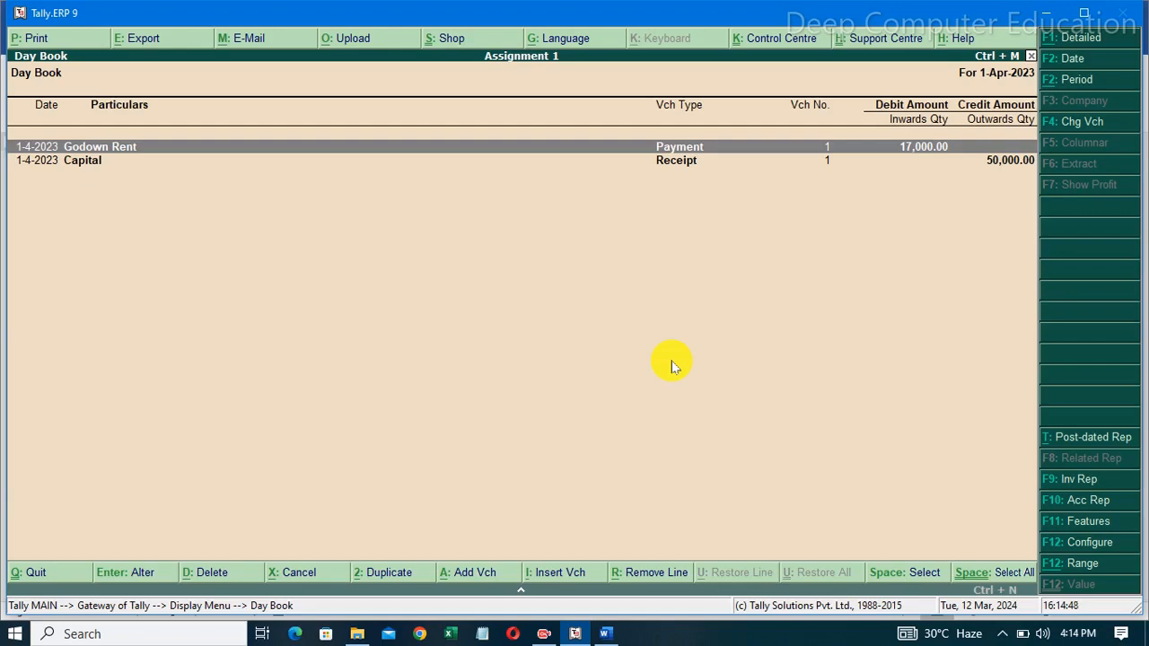
key("Return")
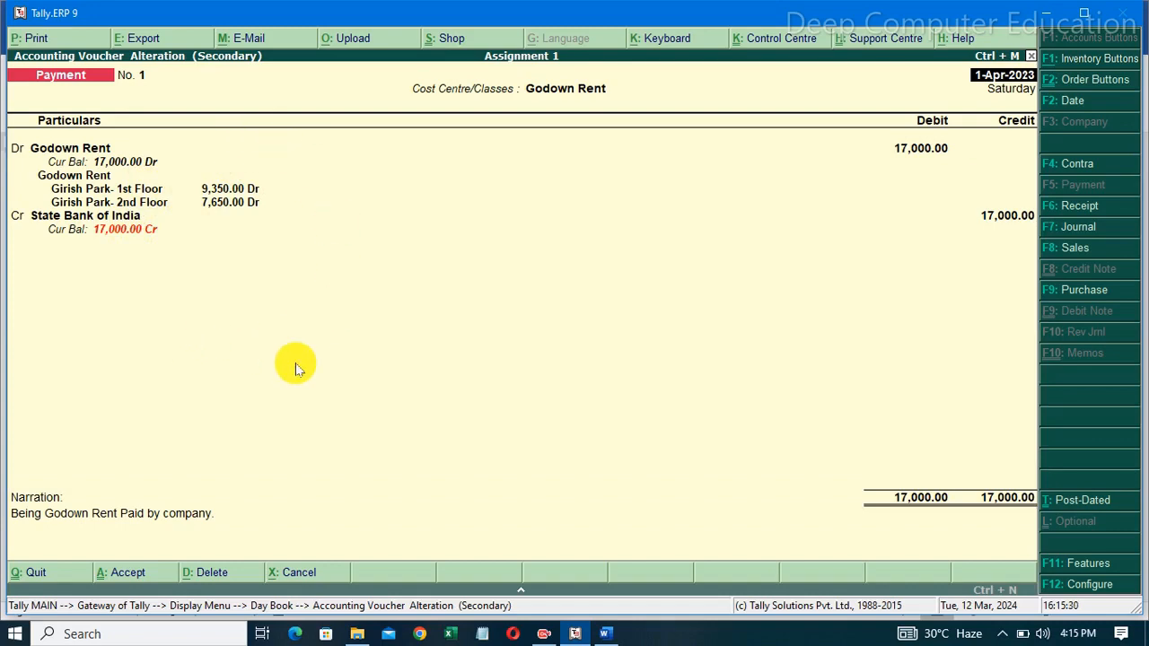
key("Escape")
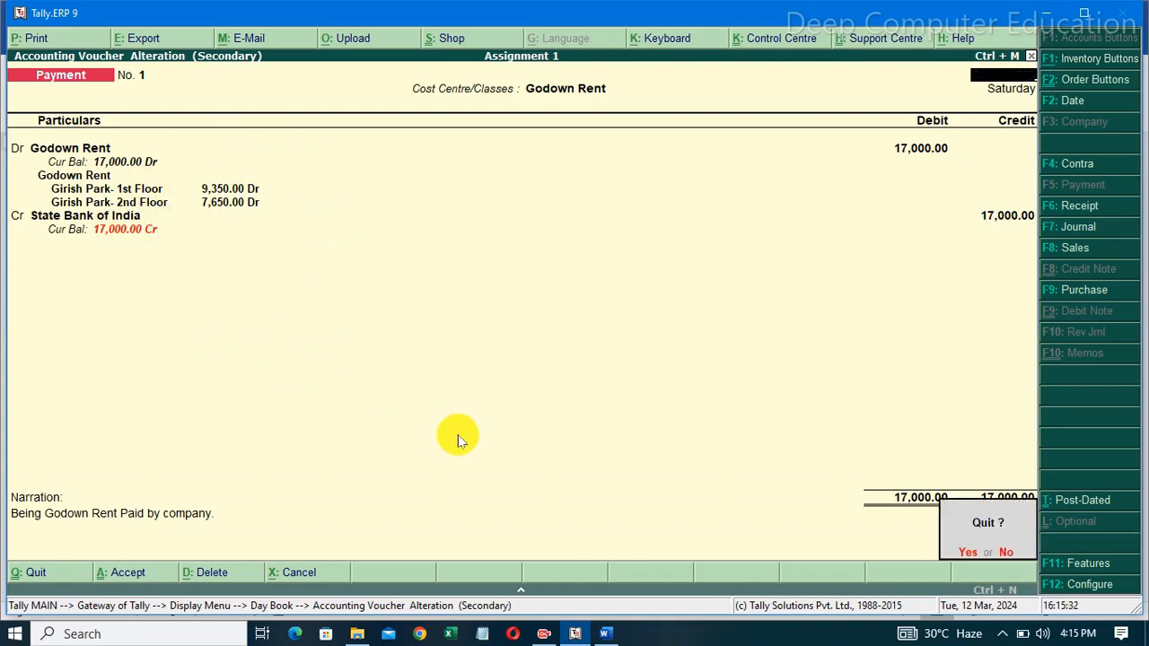
key("y")
key("Escape")
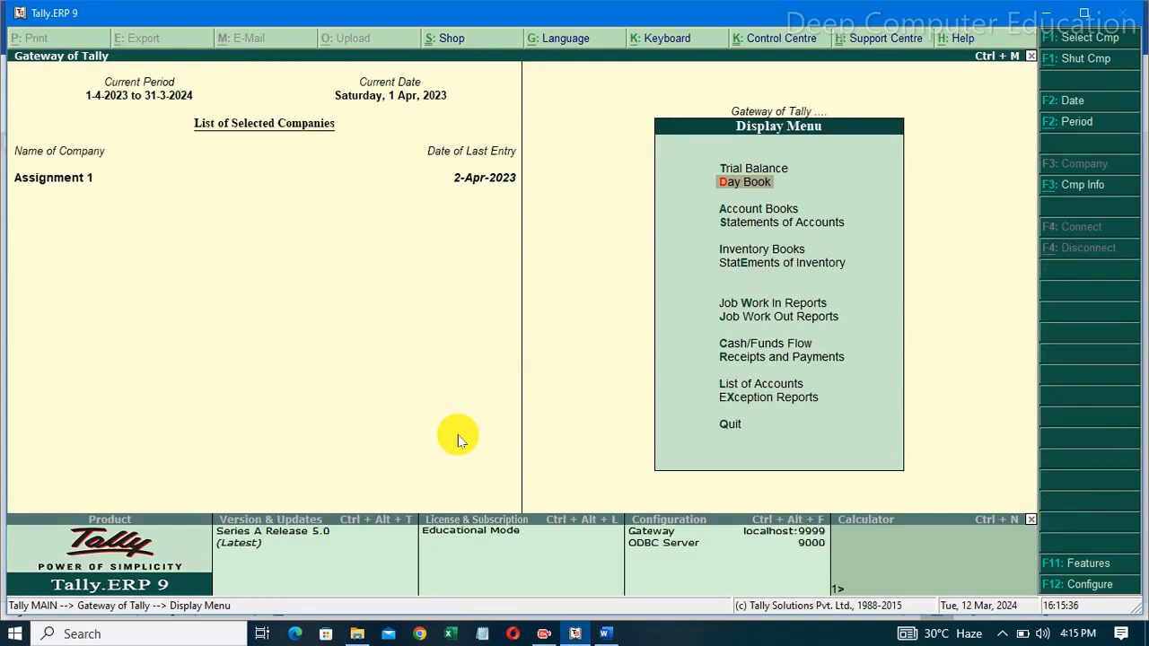
- Display the cost centre Category Summary from the Statements of Accounts
key("Down")
key("Down")
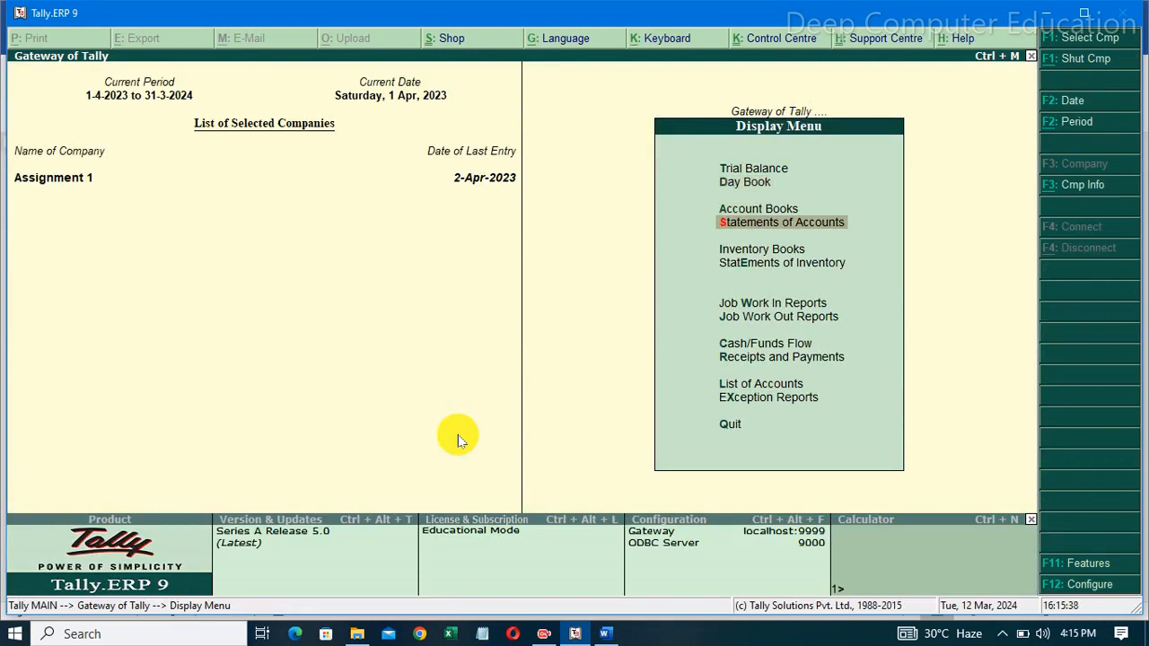
key("Return")
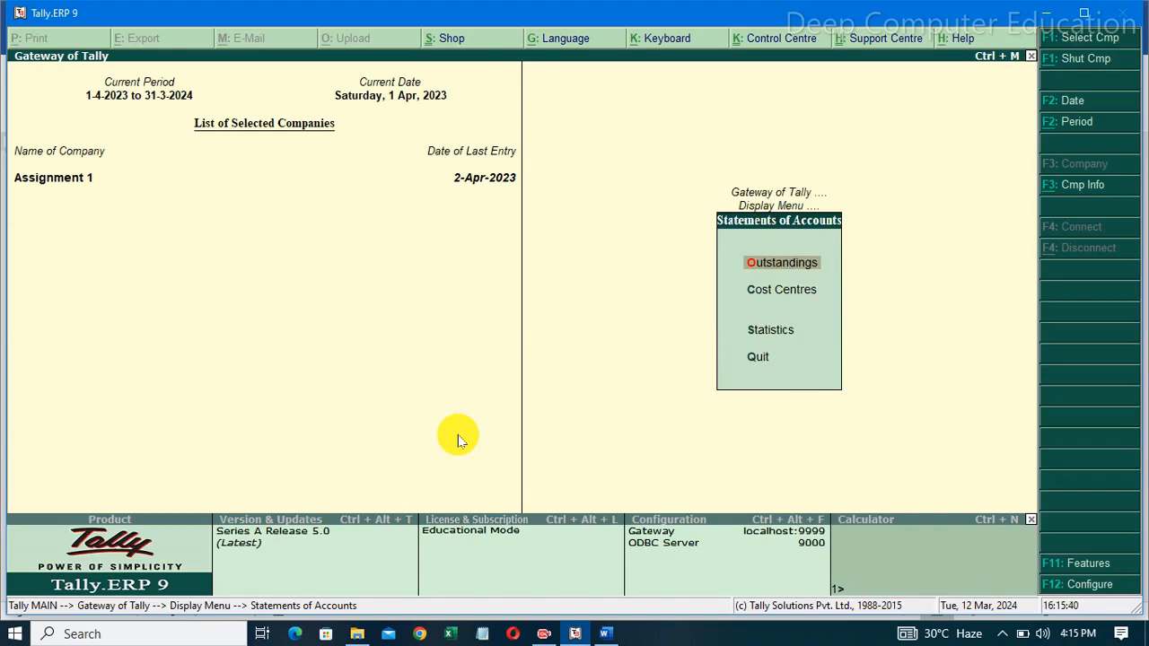
key("Down")
key("Return")
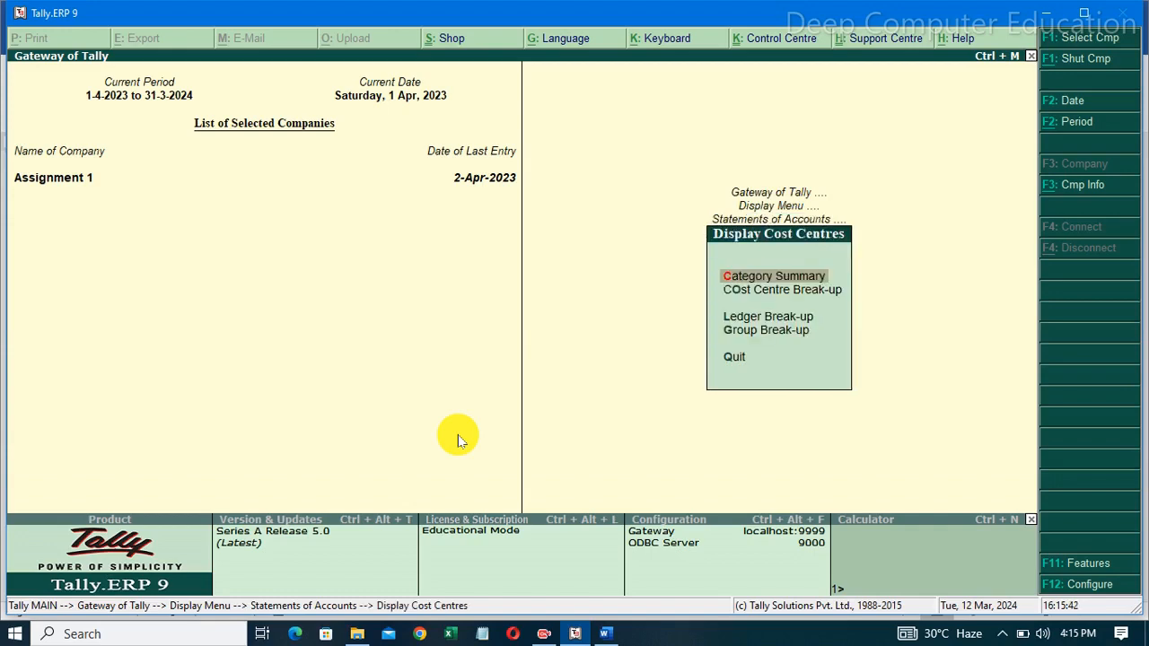
key("Return")
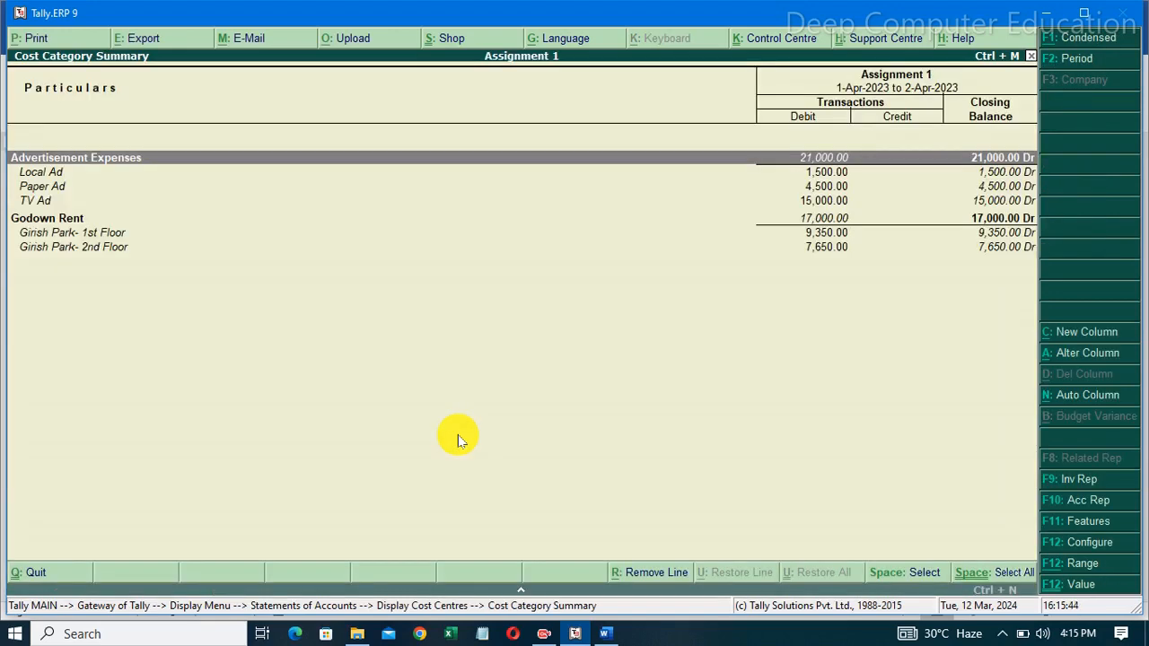
- Examine the Godown Rent category and its Girish Park 1st and 2nd Floor amounts in the Cost Category Summary, and leave the report
key("Down")
key("Down")
key("Down")
key("Down")
key("Down")
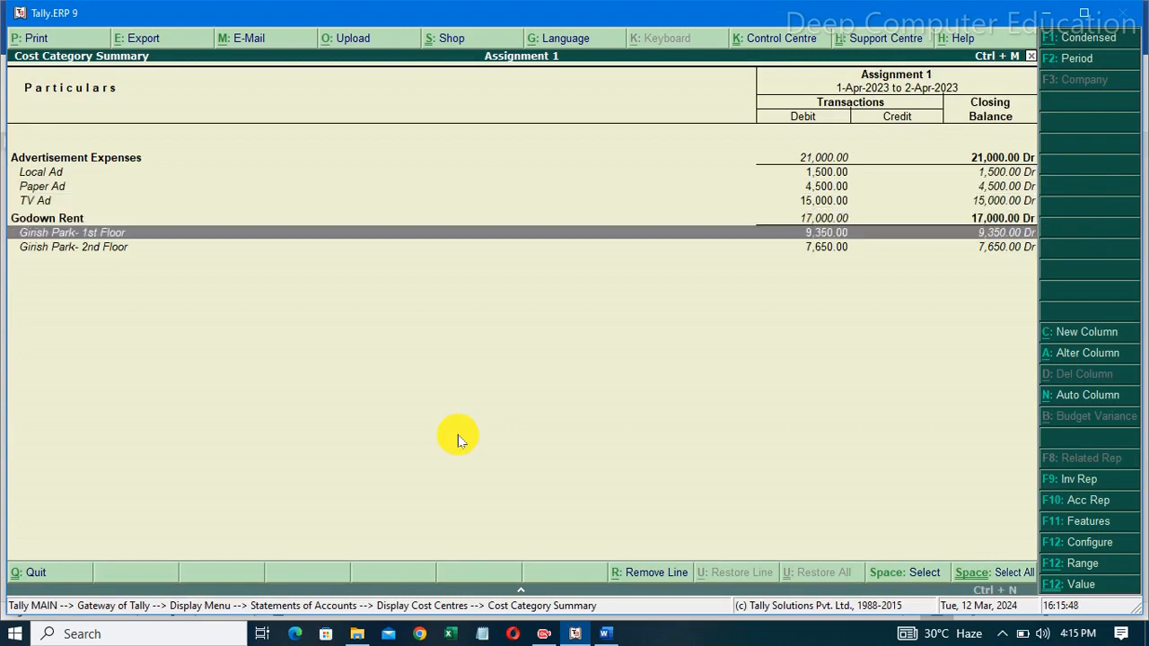
key("Down")
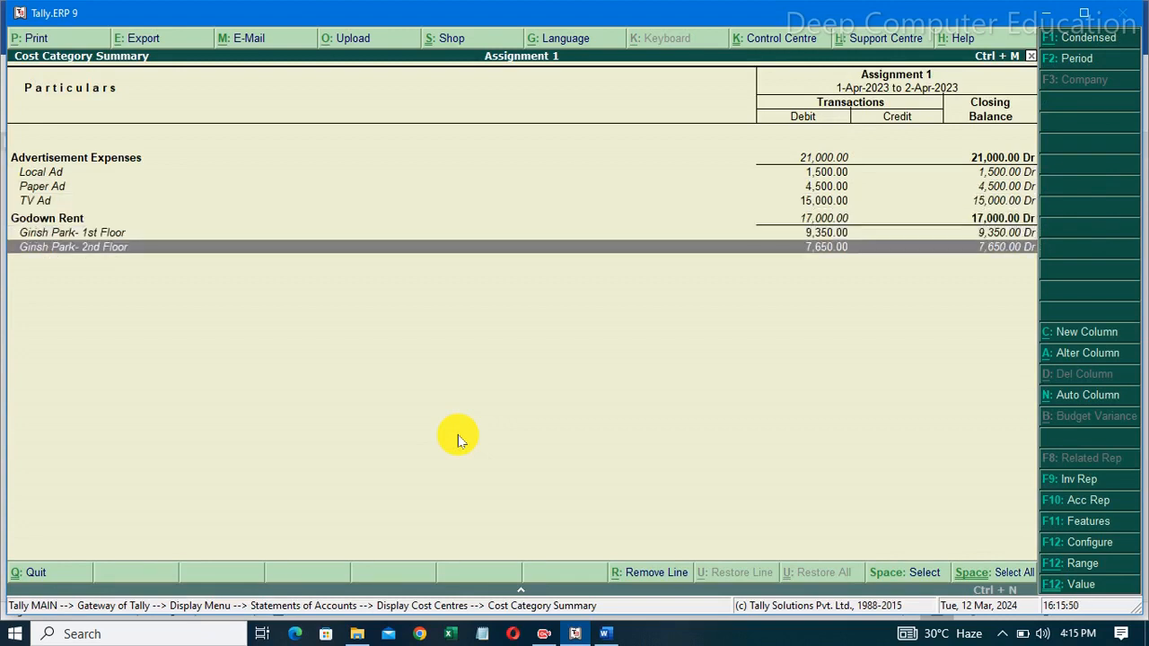
key("Up")
key("Up")
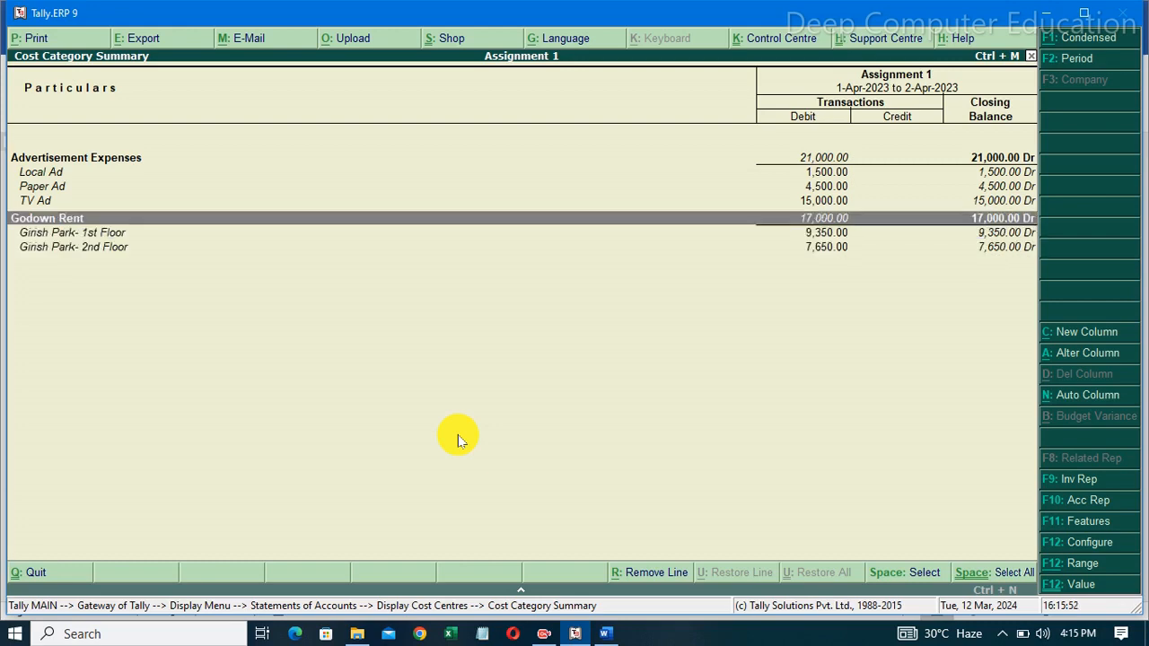
key("Escape")
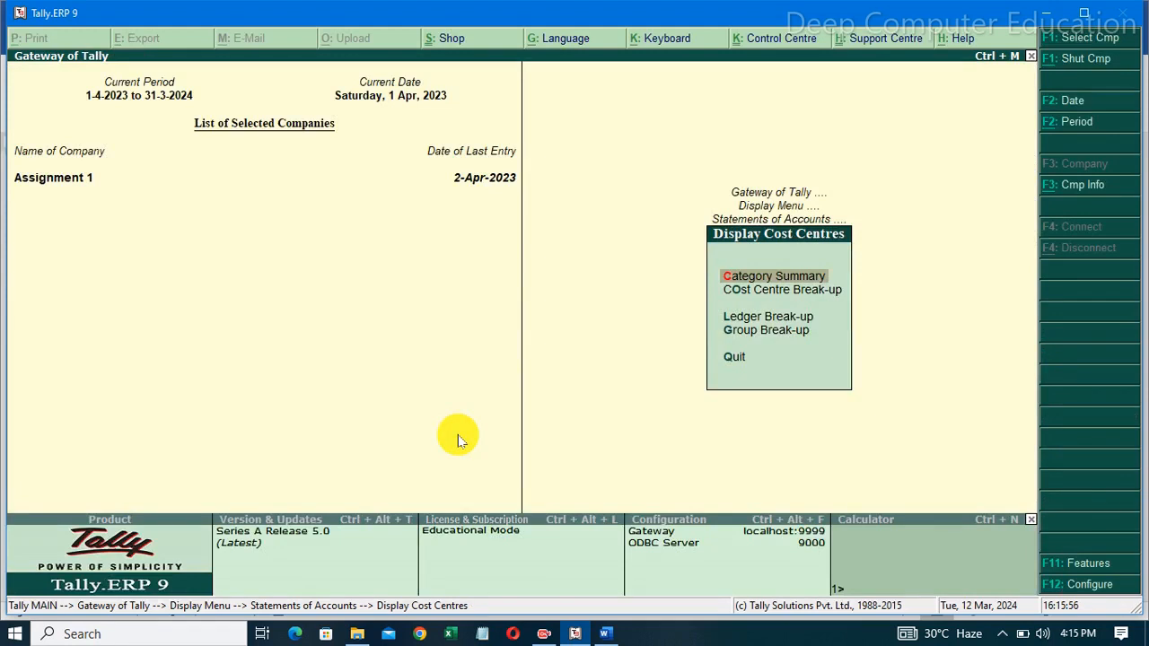
- View the cost centre Ledger Break-up of the Godown Rent ledger, and return to the Display Menu
key("Down")
key("Down")
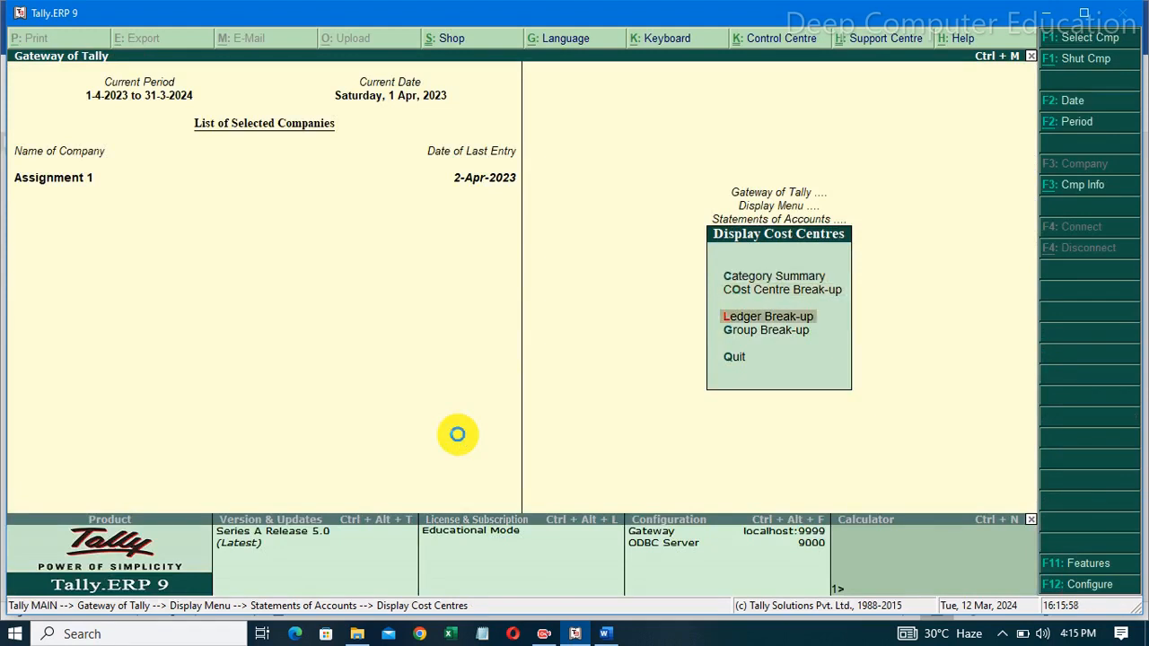
key("Return")
key("Down")
key("Down")
key("Down")
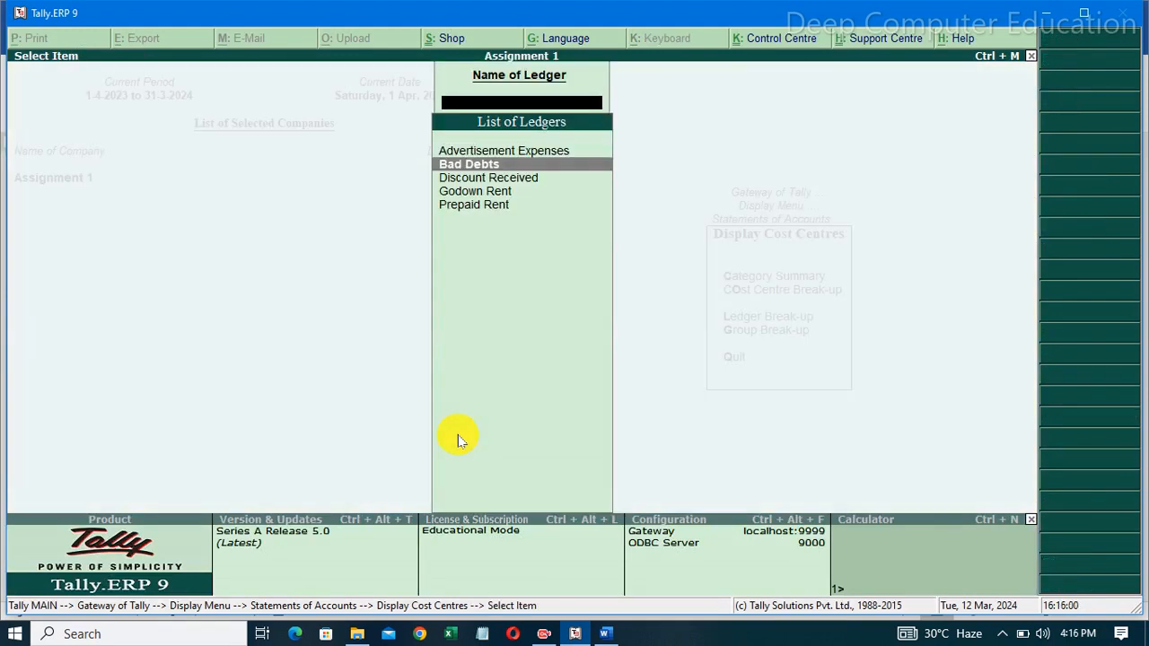
key("Return")
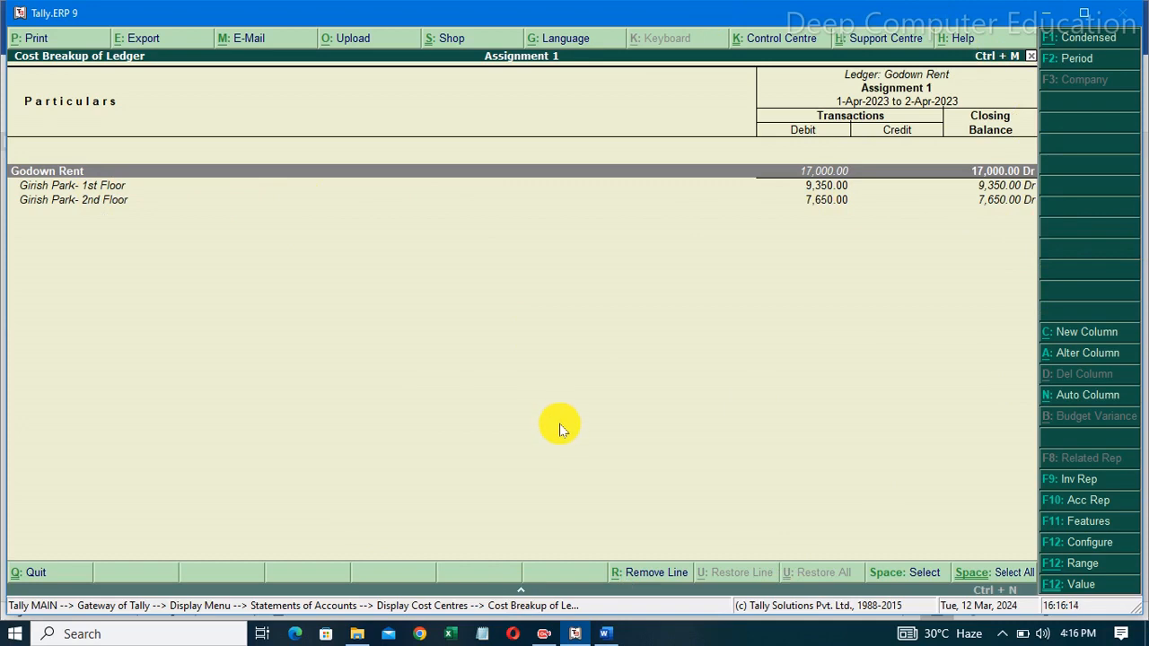
key("Escape")
key("Escape")
key("Escape")
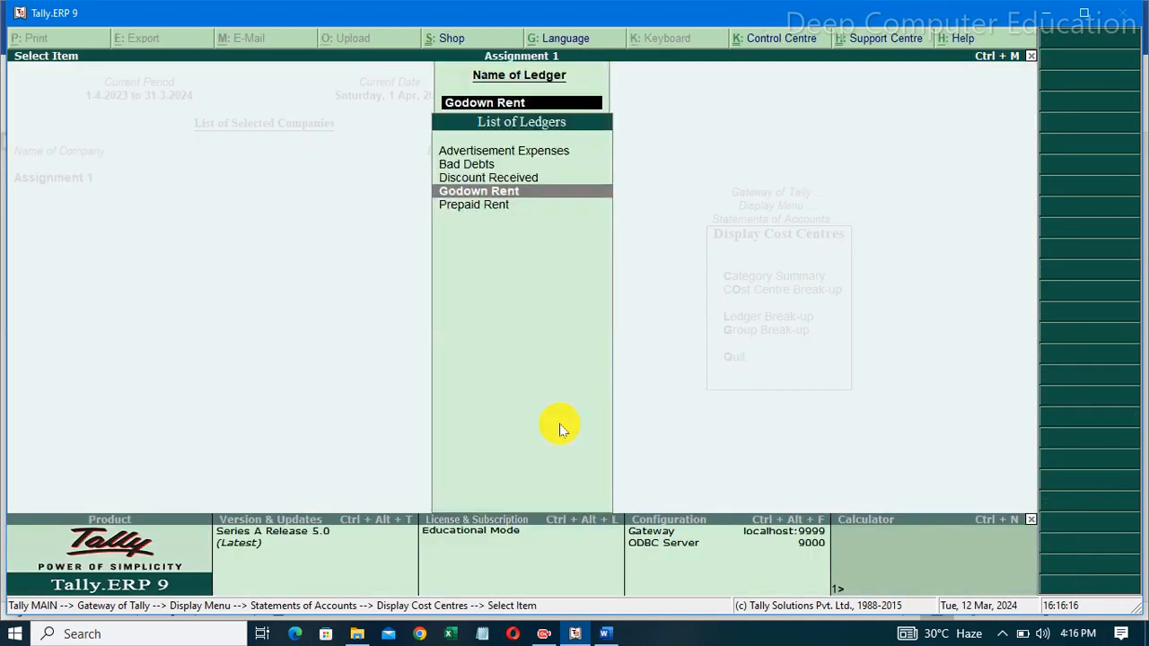
key("Escape")
key("Escape")
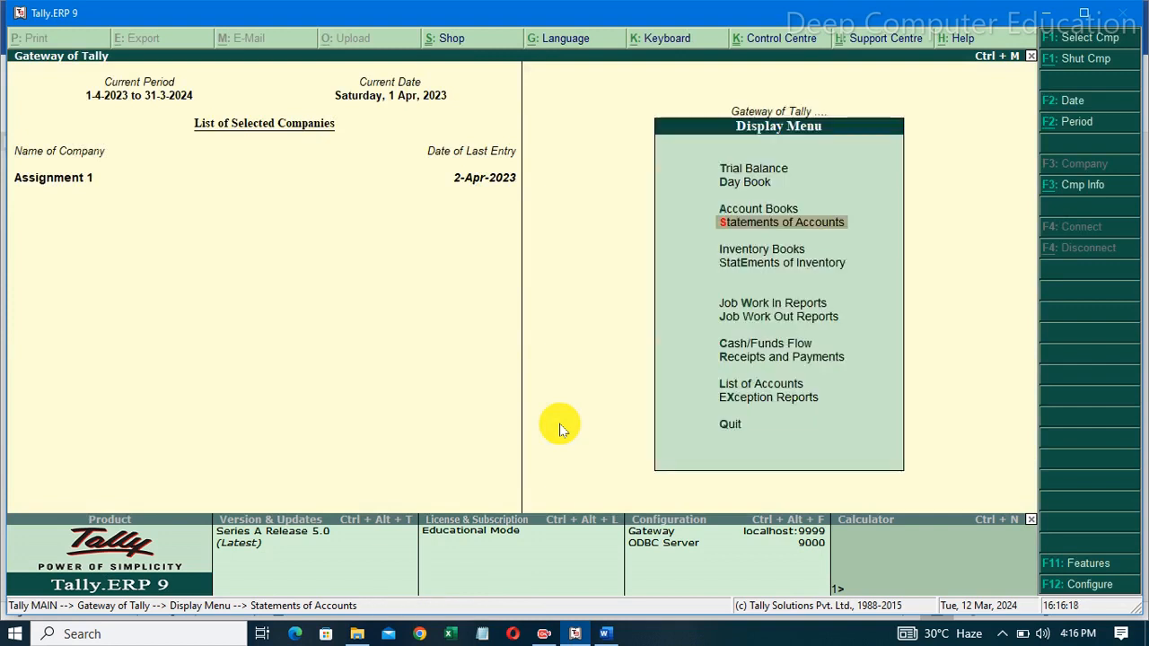